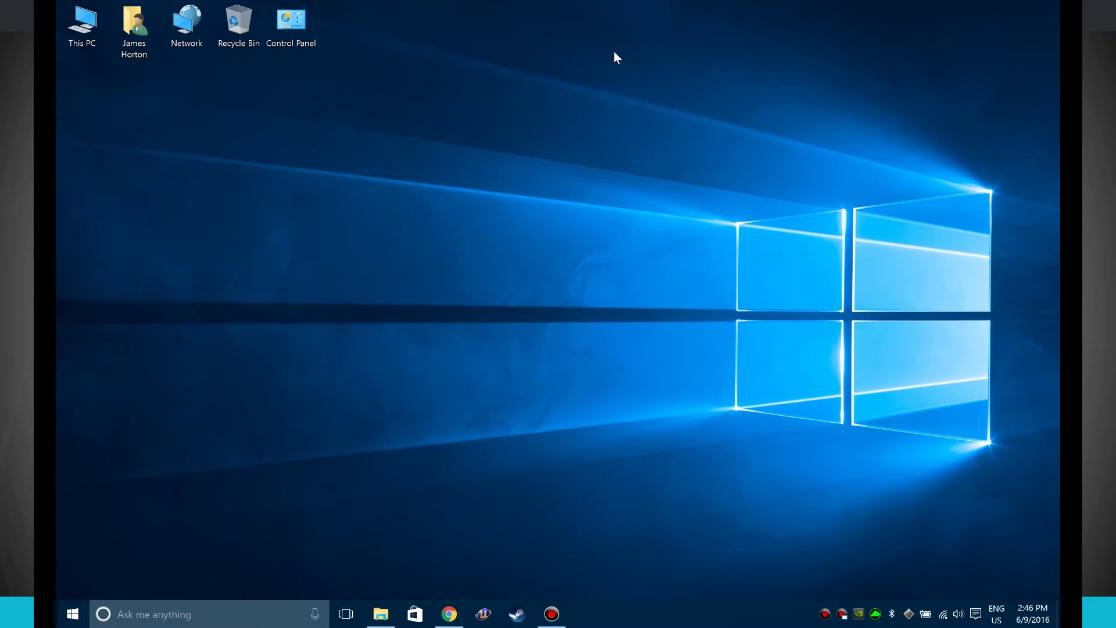
# Lock the PC with Win+L to show the Batman-figures picture, then bring up the sign-in screen
pyautogui.press('super+l')
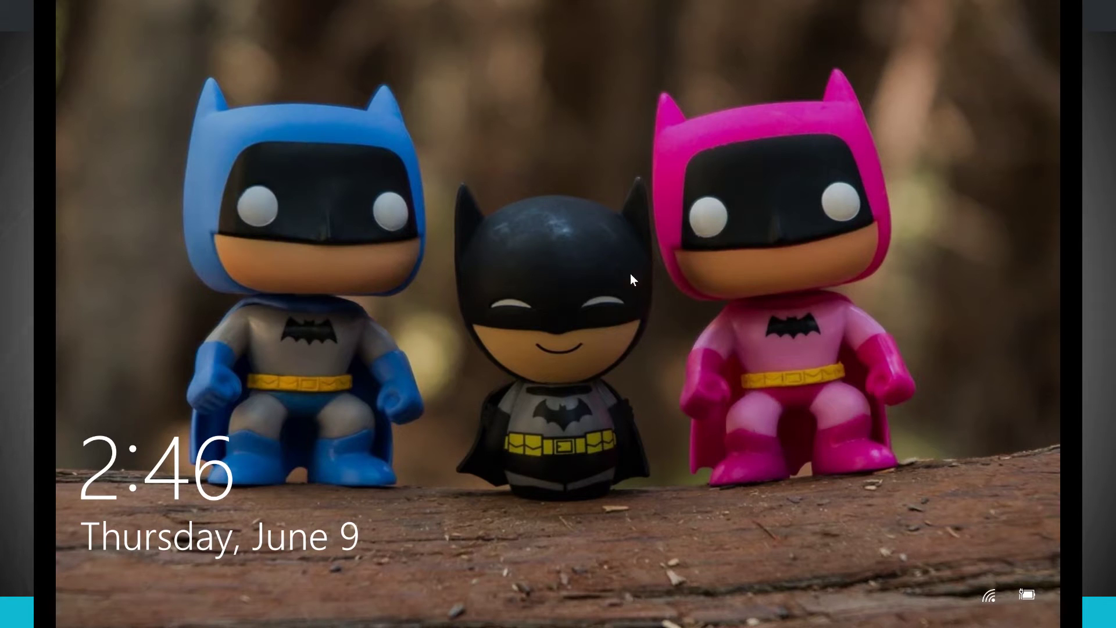
pyautogui.click(575, 269)
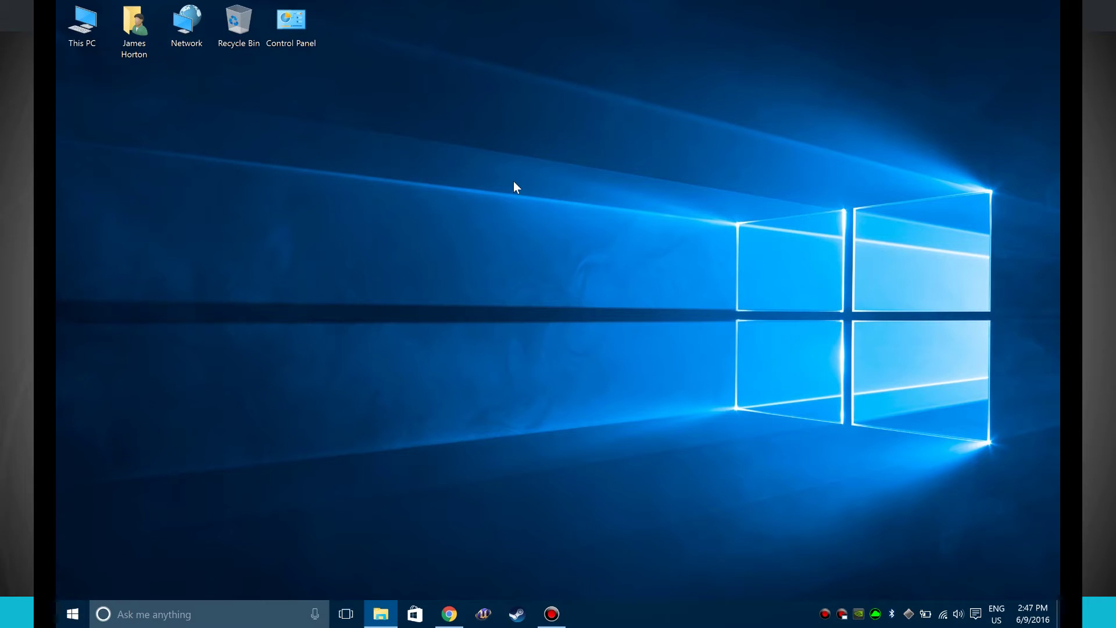
# Open Personalization's Lock screen page from the desktop menu and browse for a lock screen picture
pyautogui.rightClick(524, 122)
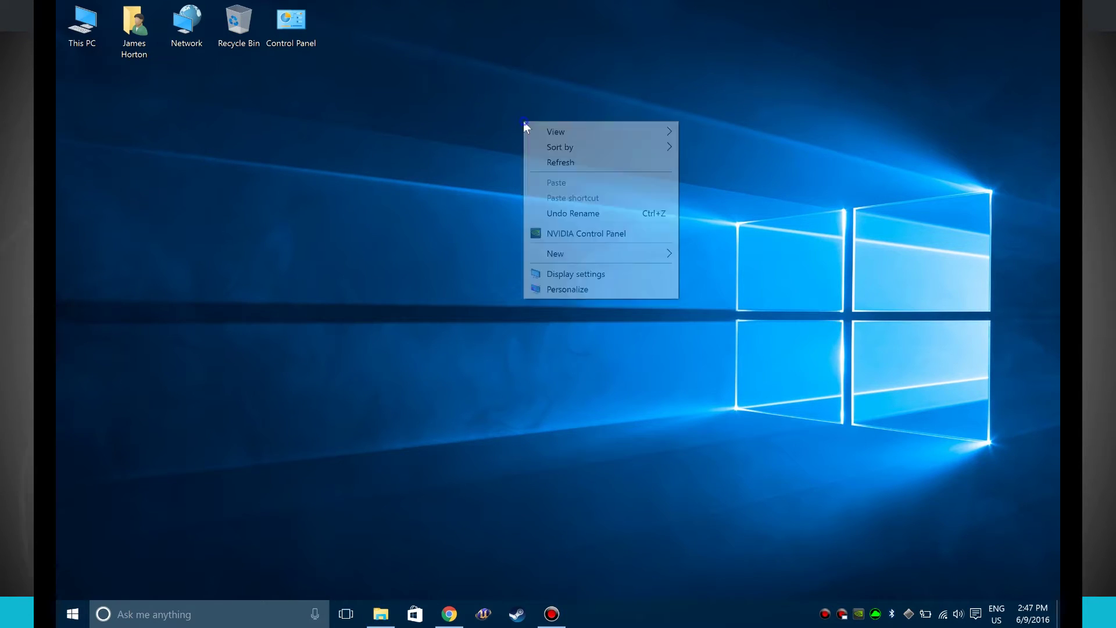
pyautogui.click(593, 291)
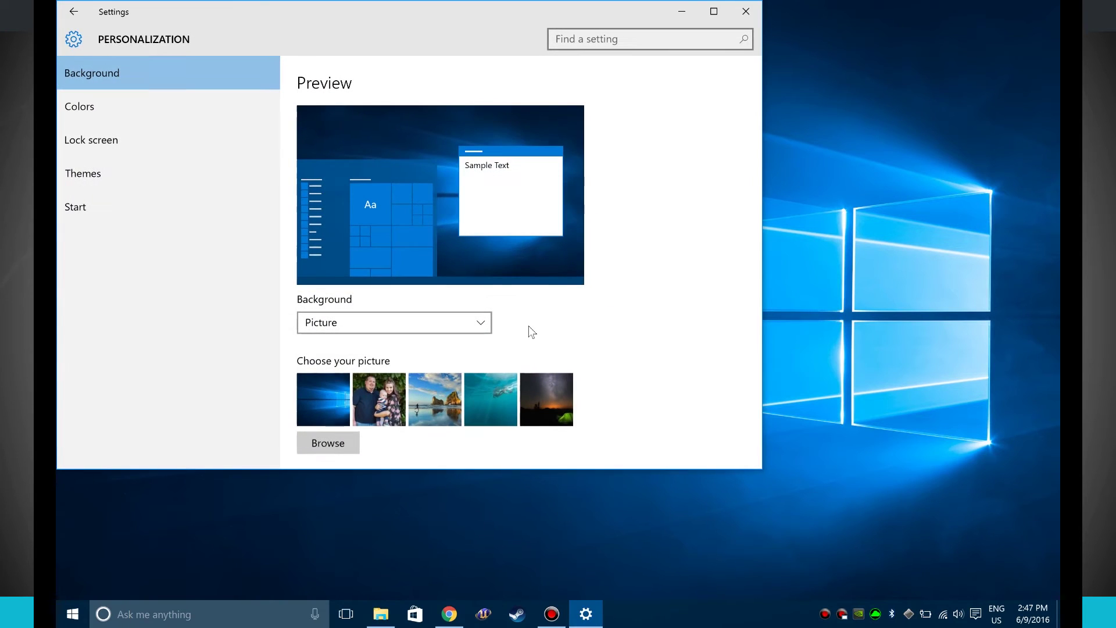
pyautogui.click(177, 139)
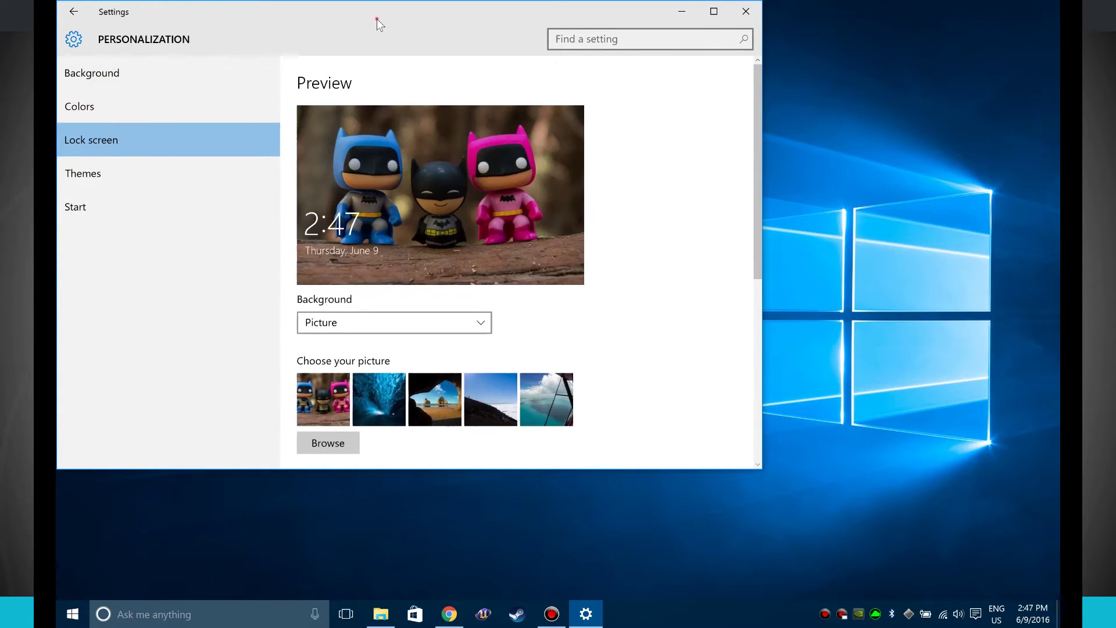
pyautogui.moveTo(376, 19); pyautogui.dragTo(456, 23)
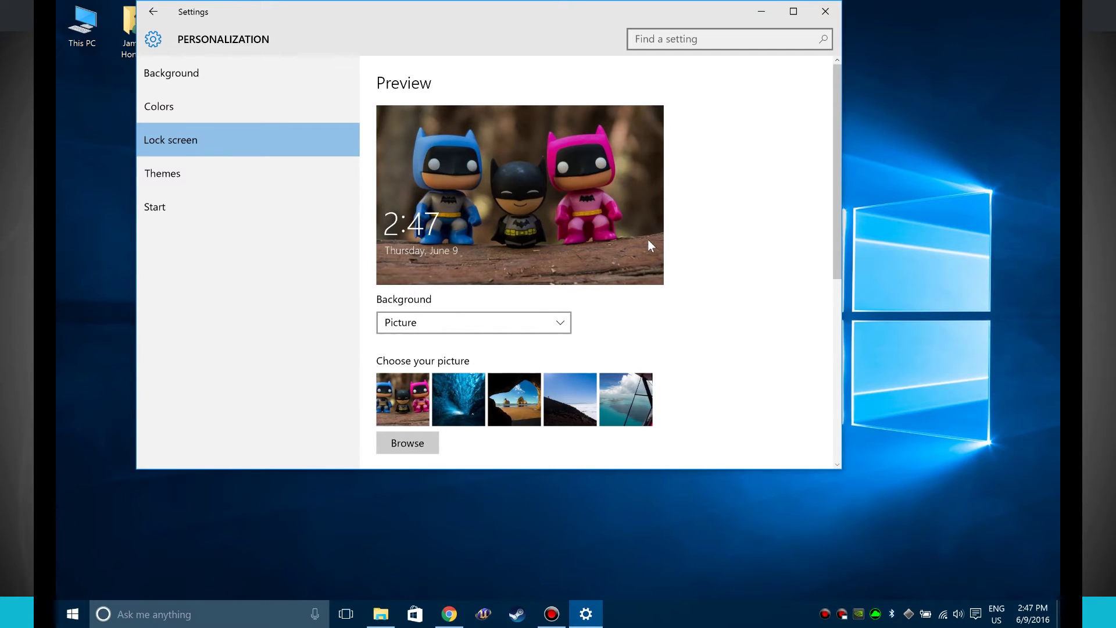
pyautogui.click(444, 321)
pyautogui.click(421, 323)
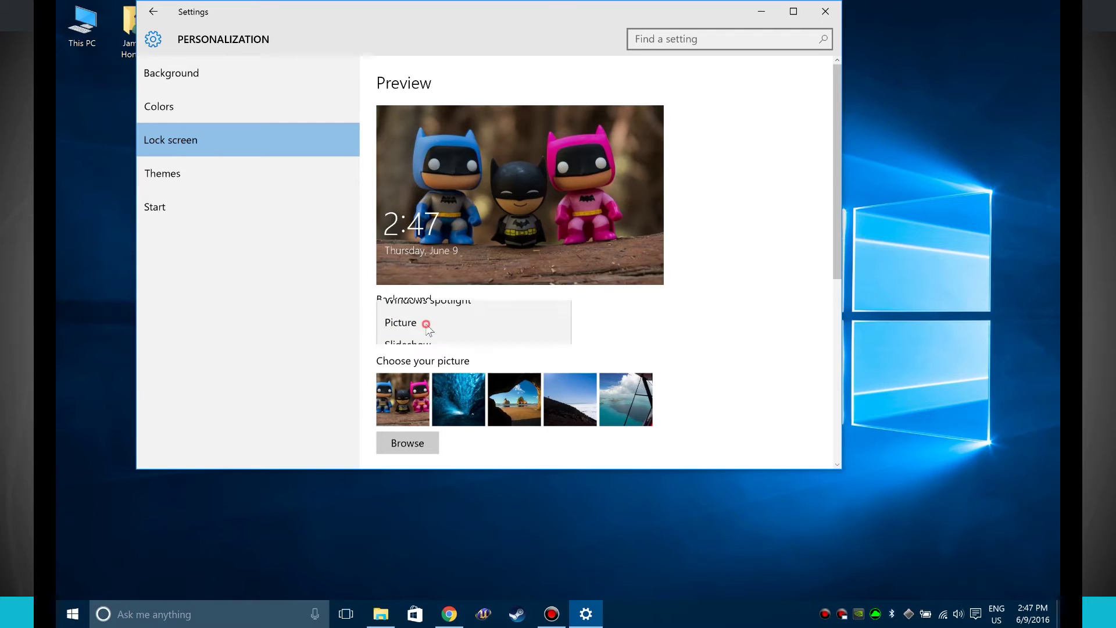
pyautogui.click(416, 442)
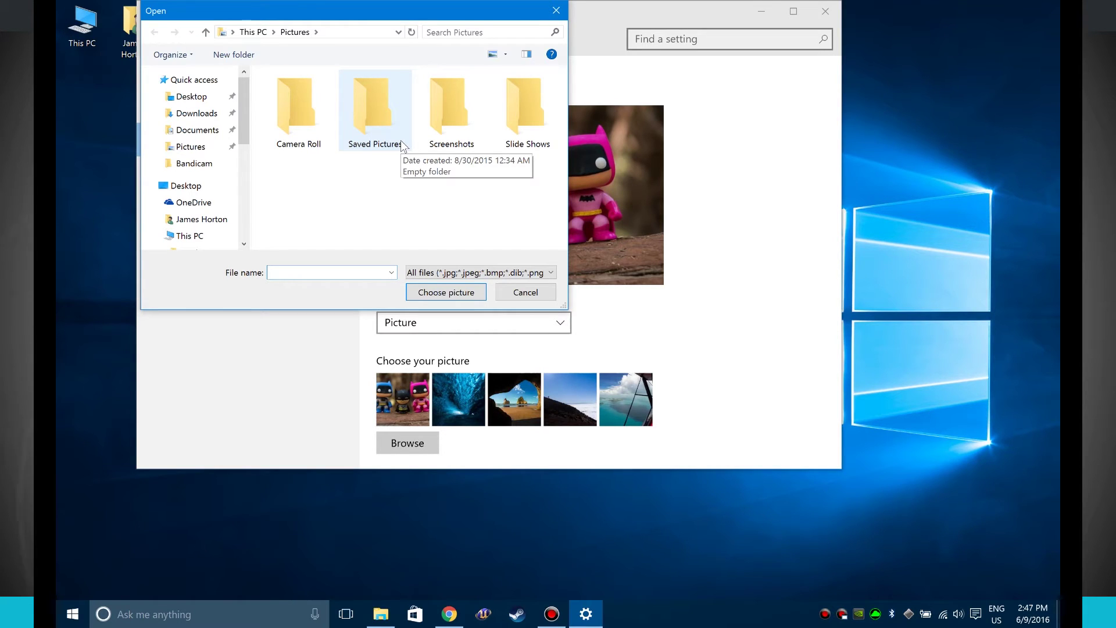
# Close the file picker, try Windows spotlight, then switch the lock screen background back to Picture
pyautogui.click(556, 10)
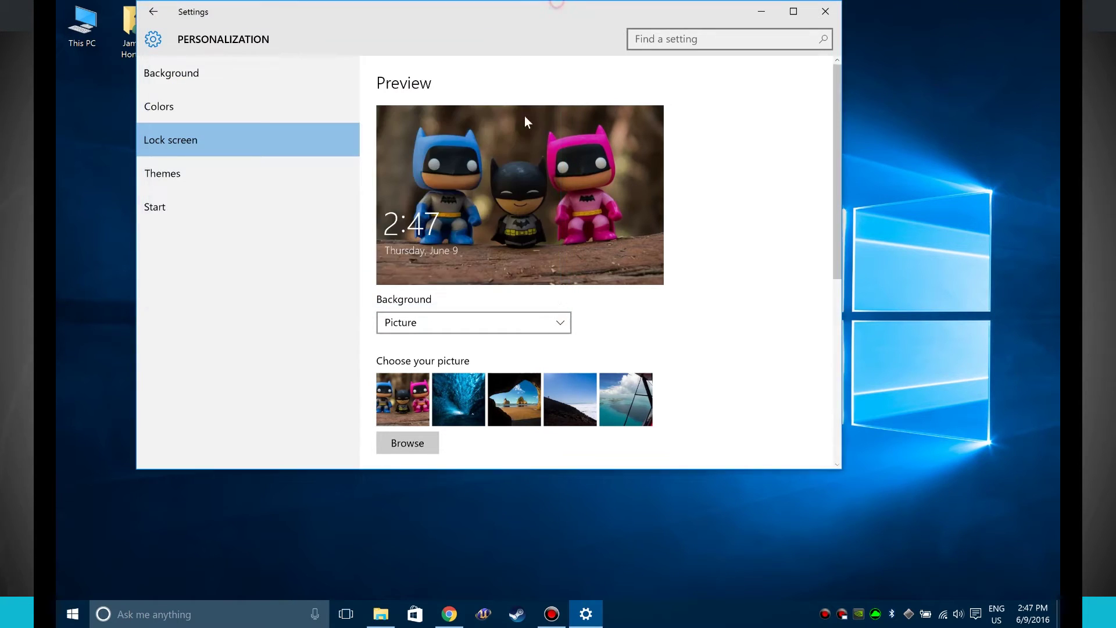
pyautogui.click(451, 323)
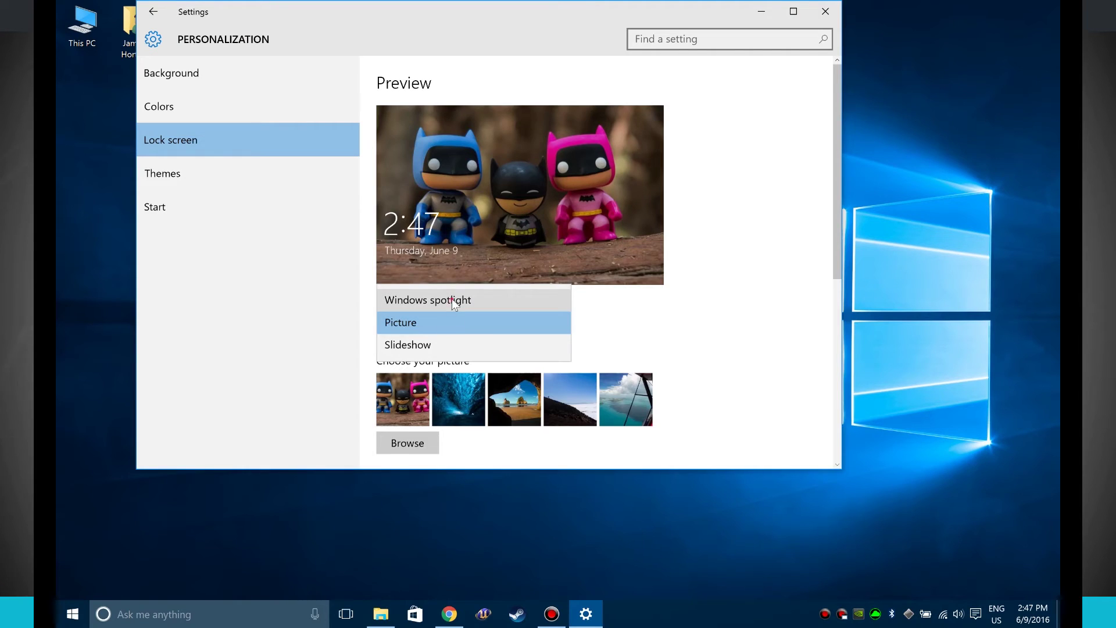
pyautogui.click(454, 301)
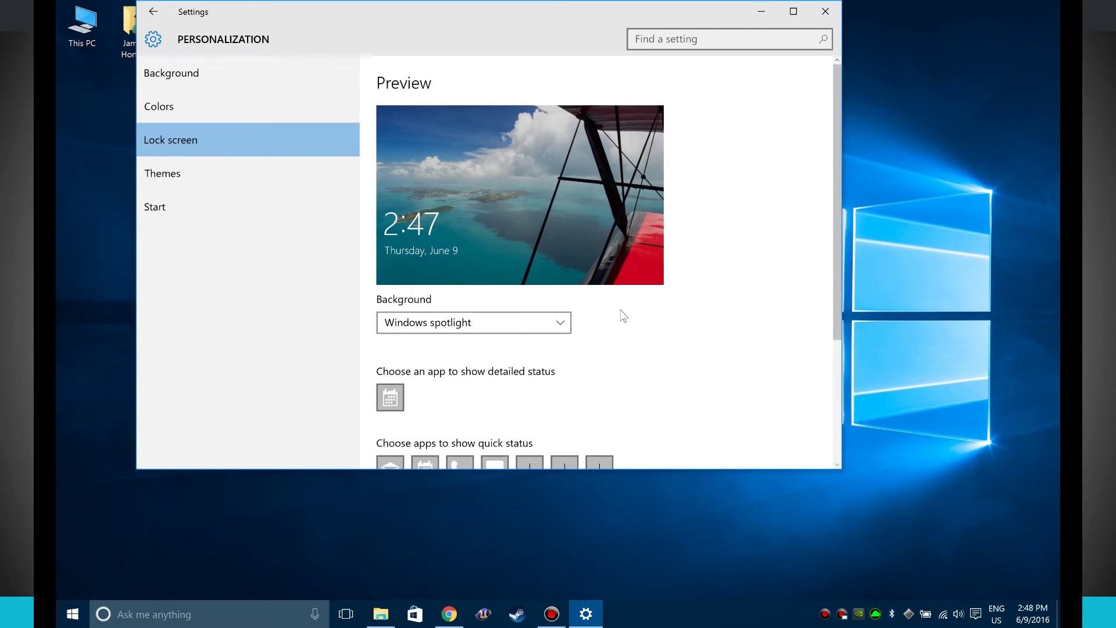
pyautogui.scroll(-1, 704, 327)
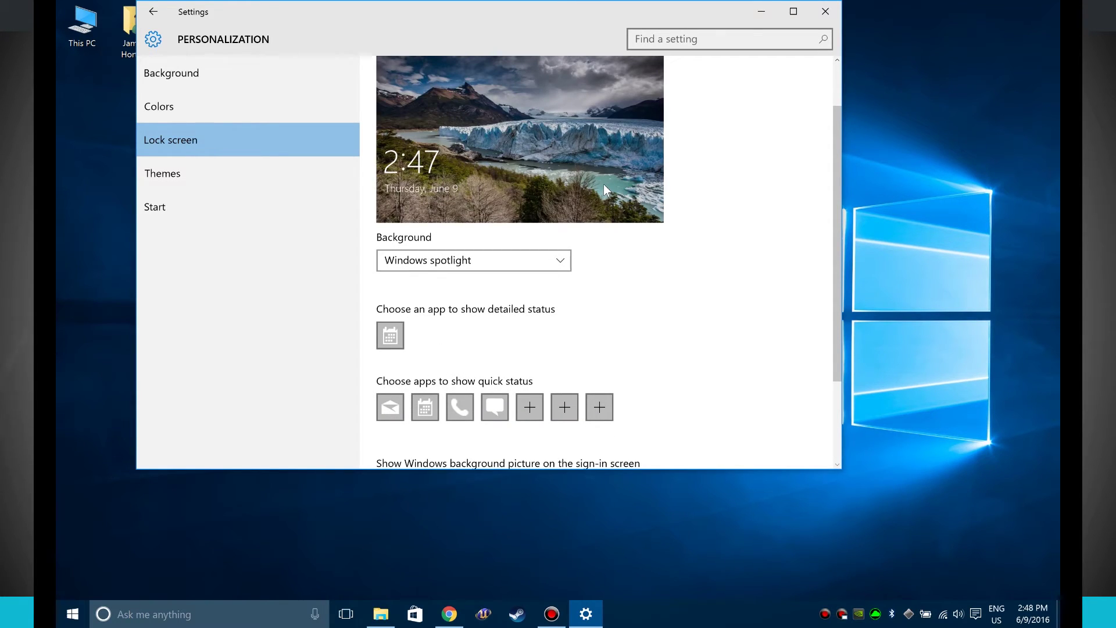
pyautogui.click(560, 261)
pyautogui.click(494, 288)
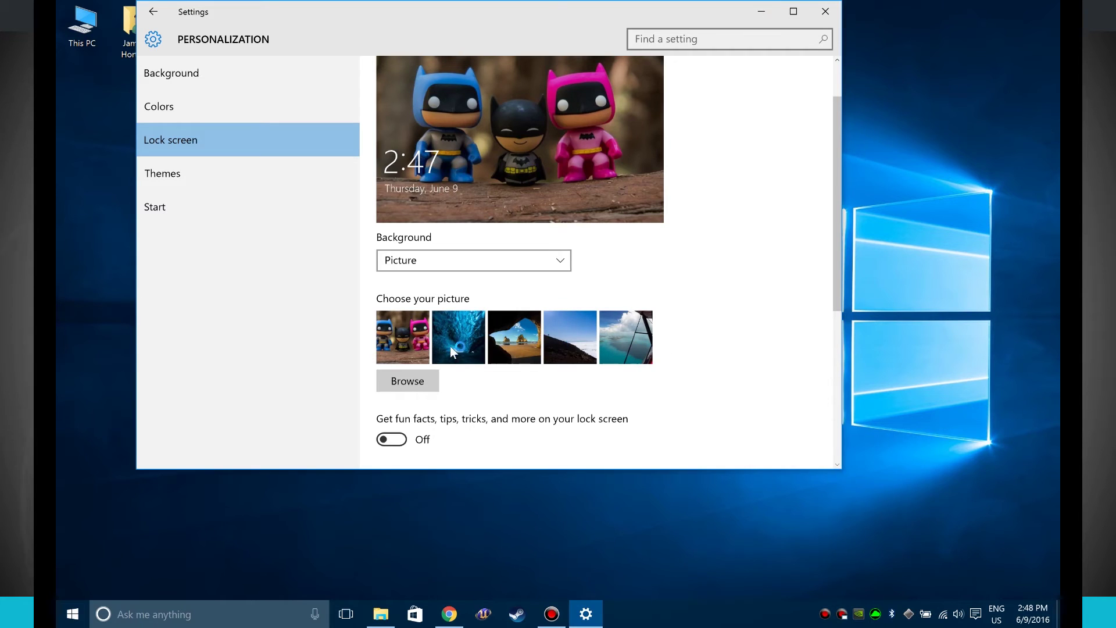
pyautogui.click(398, 378)
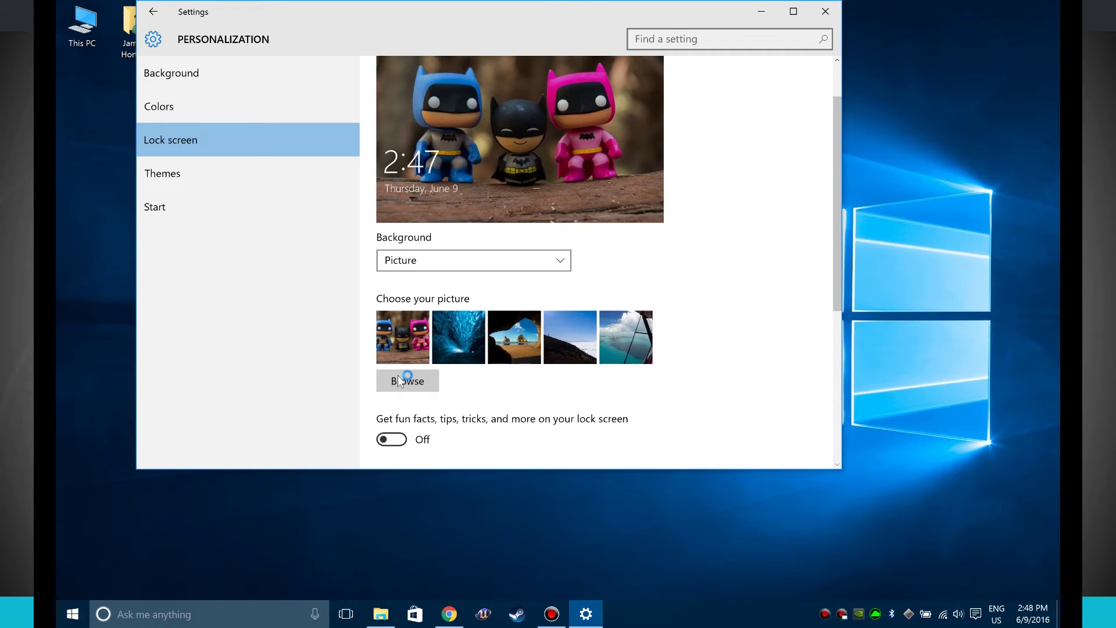
# Switch the lock screen background to Slideshow and look over its Pictures album options
pyautogui.click(557, 263)
pyautogui.click(486, 285)
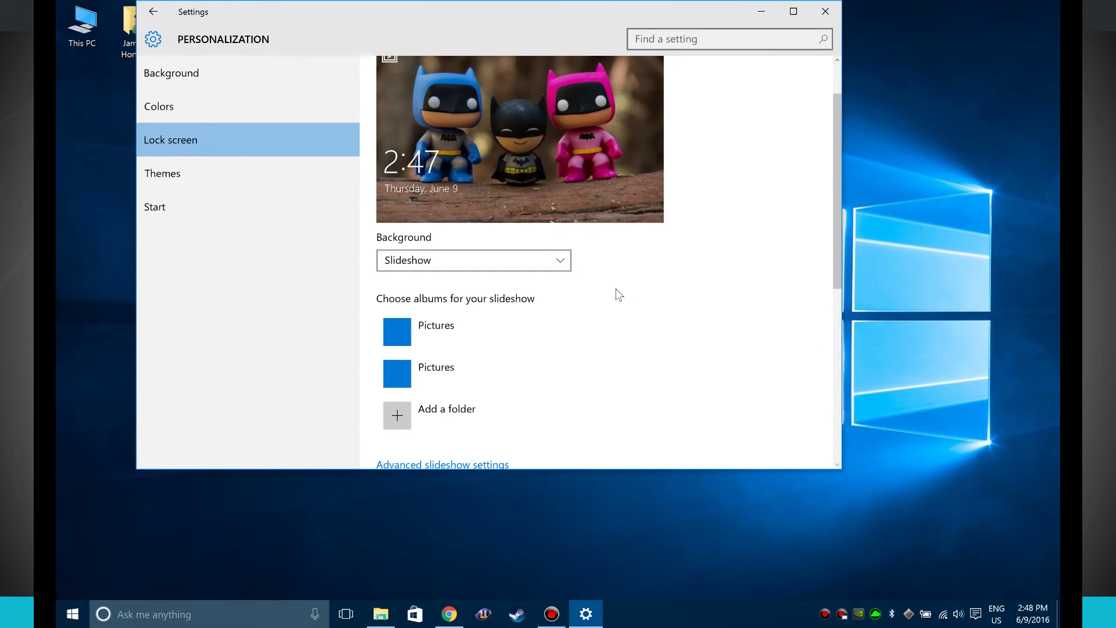
pyautogui.scroll(-2, 616, 290)
pyautogui.scroll(2, 616, 289)
pyautogui.scroll(-1, 560, 326)
pyautogui.scroll(-2, 560, 327)
pyautogui.scroll(1, 560, 326)
pyautogui.scroll(-4, 559, 327)
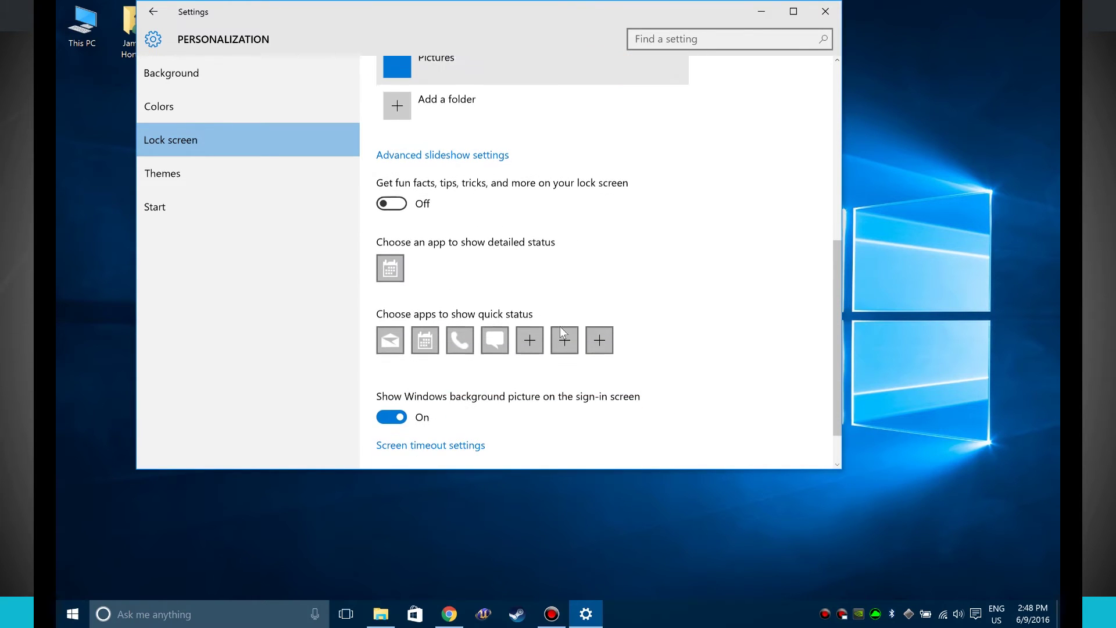
pyautogui.scroll(-2, 504, 437)
pyautogui.scroll(6, 506, 419)
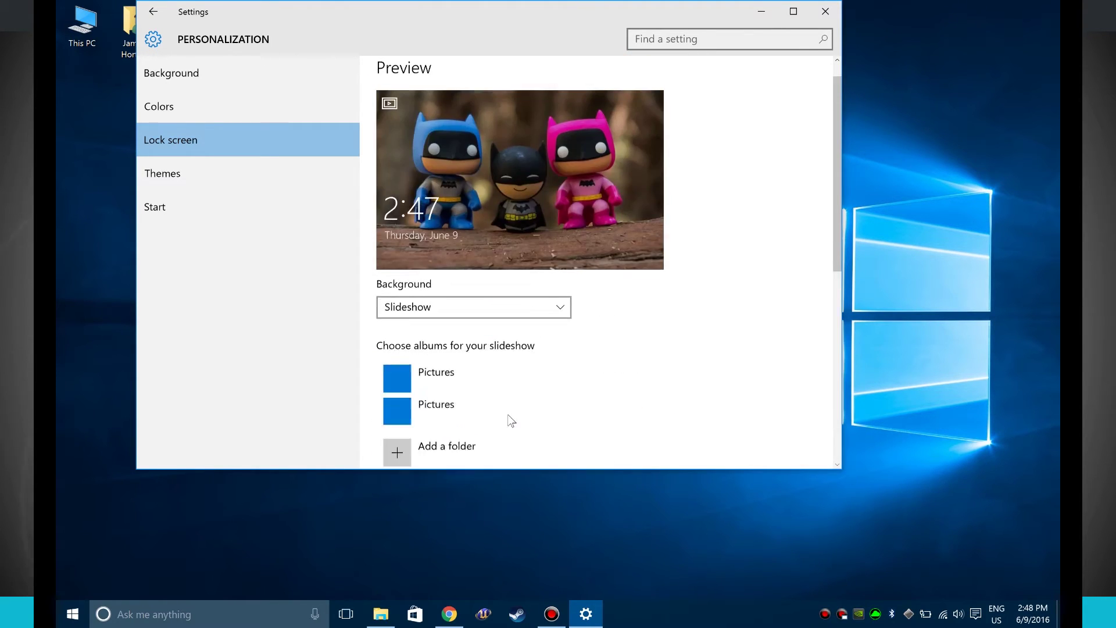
pyautogui.click(504, 323)
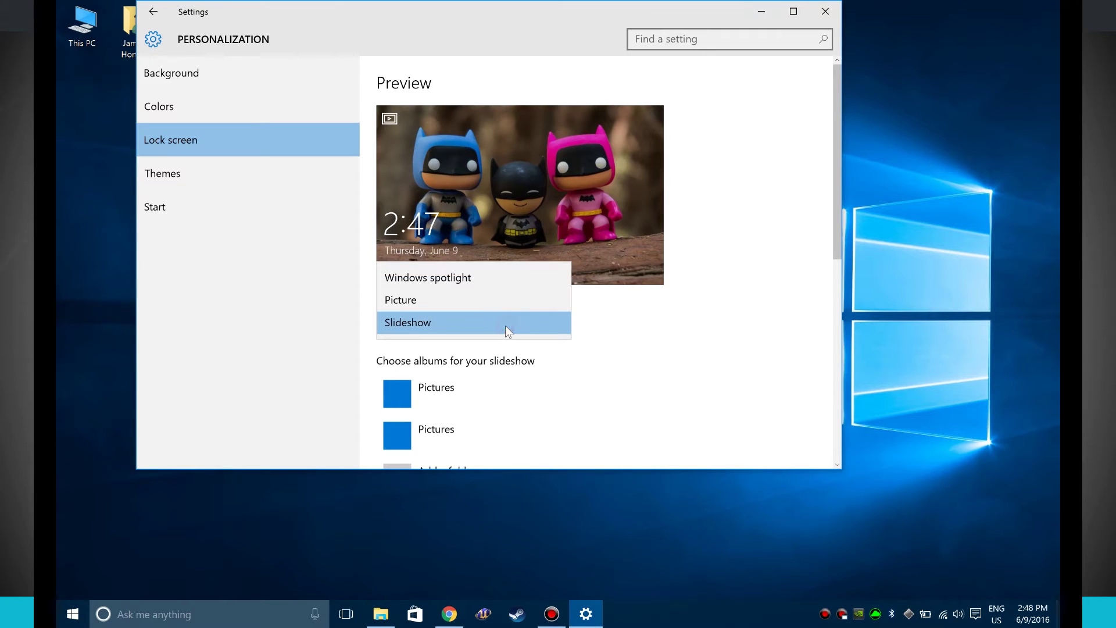
# Set the lock screen background back to Picture and turn on fun facts and tips
pyautogui.click(482, 300)
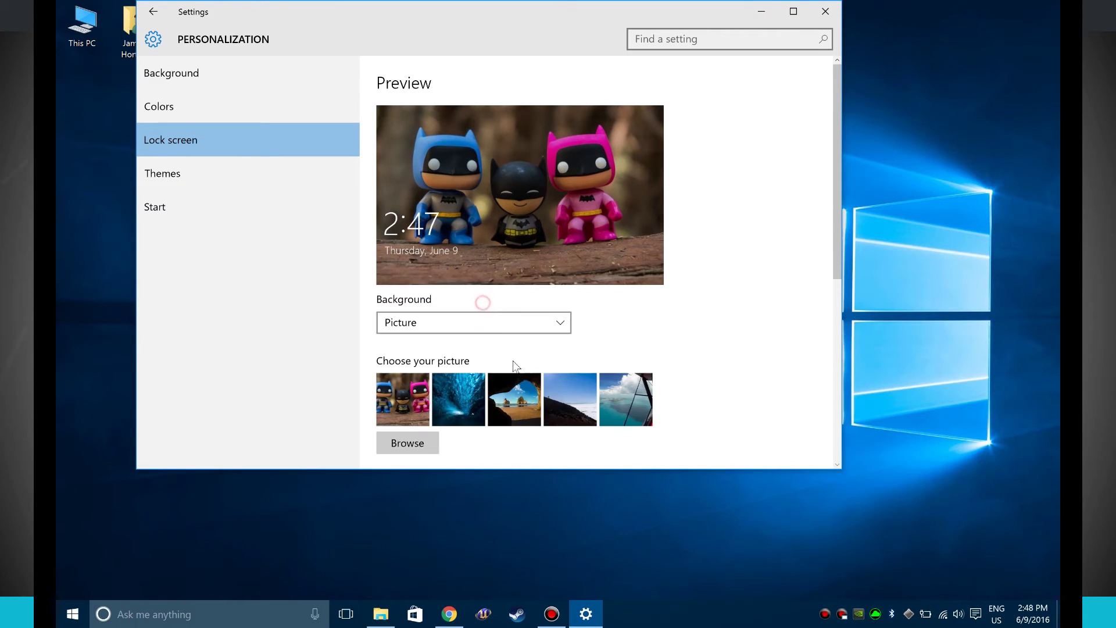
pyautogui.scroll(-1, 504, 378)
pyautogui.scroll(-3, 505, 378)
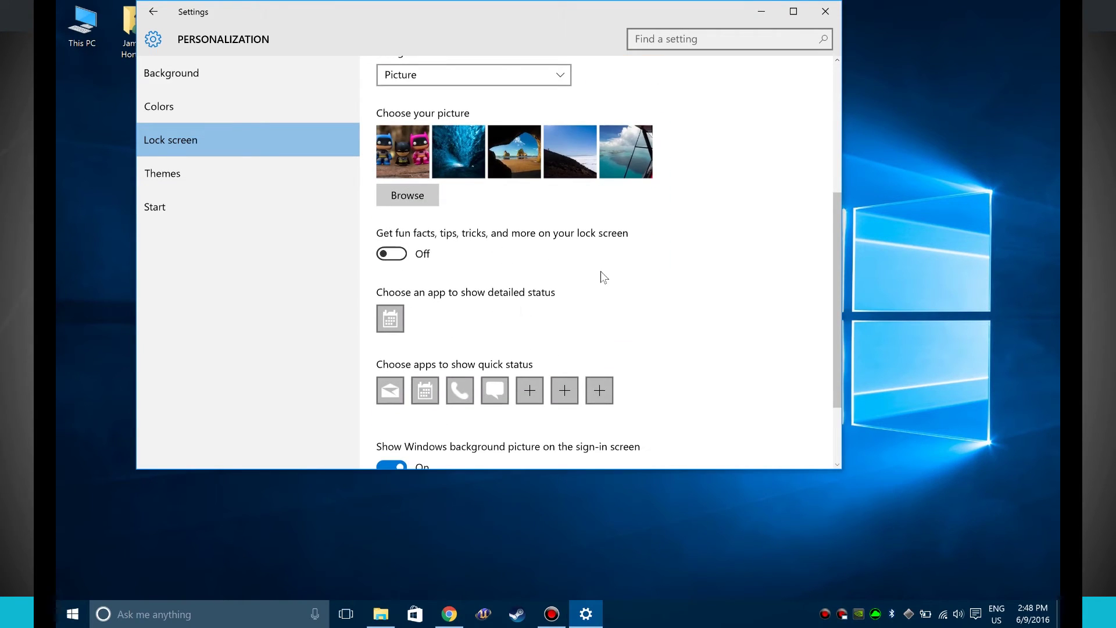
pyautogui.click(389, 256)
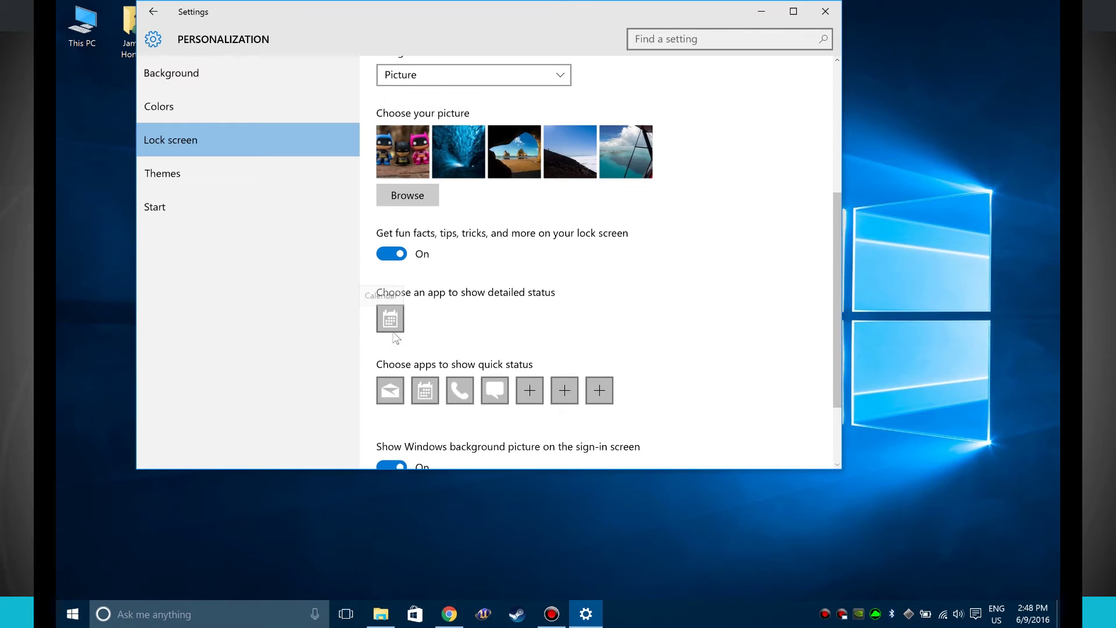
# Choose Weather as the app showing detailed status on the lock screen
pyautogui.click(393, 326)
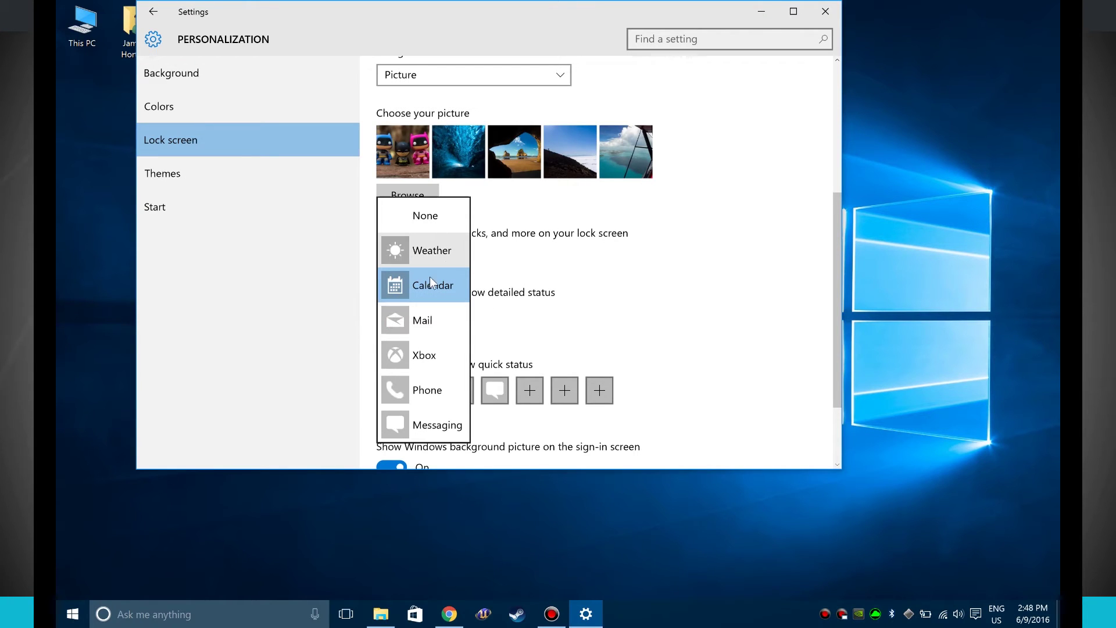
pyautogui.click(428, 250)
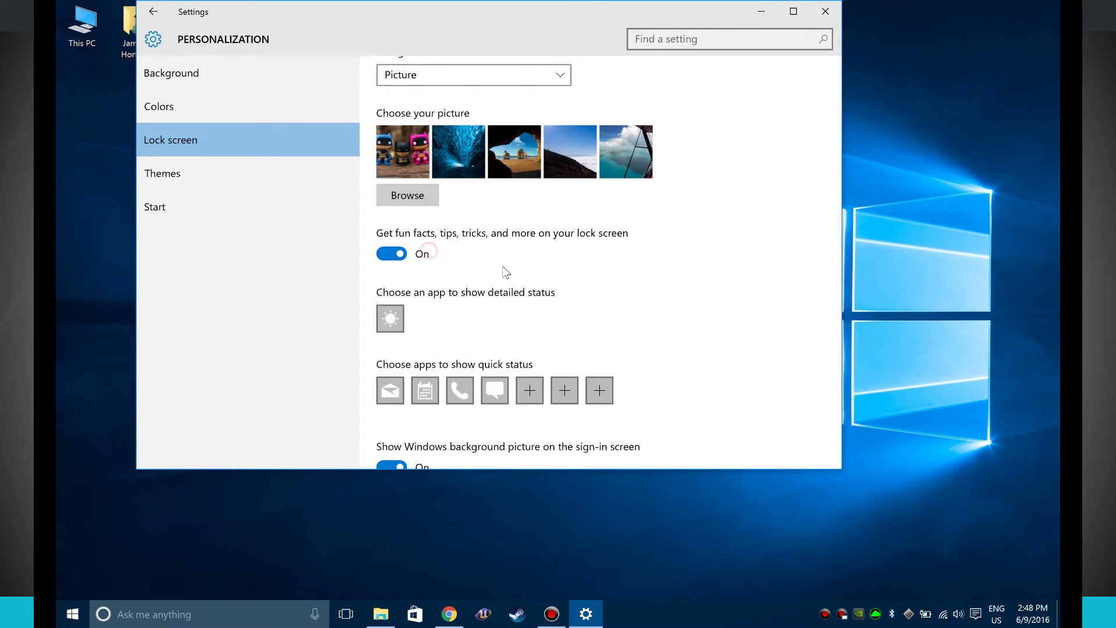
pyautogui.scroll(4, 503, 268)
pyautogui.scroll(-5, 503, 267)
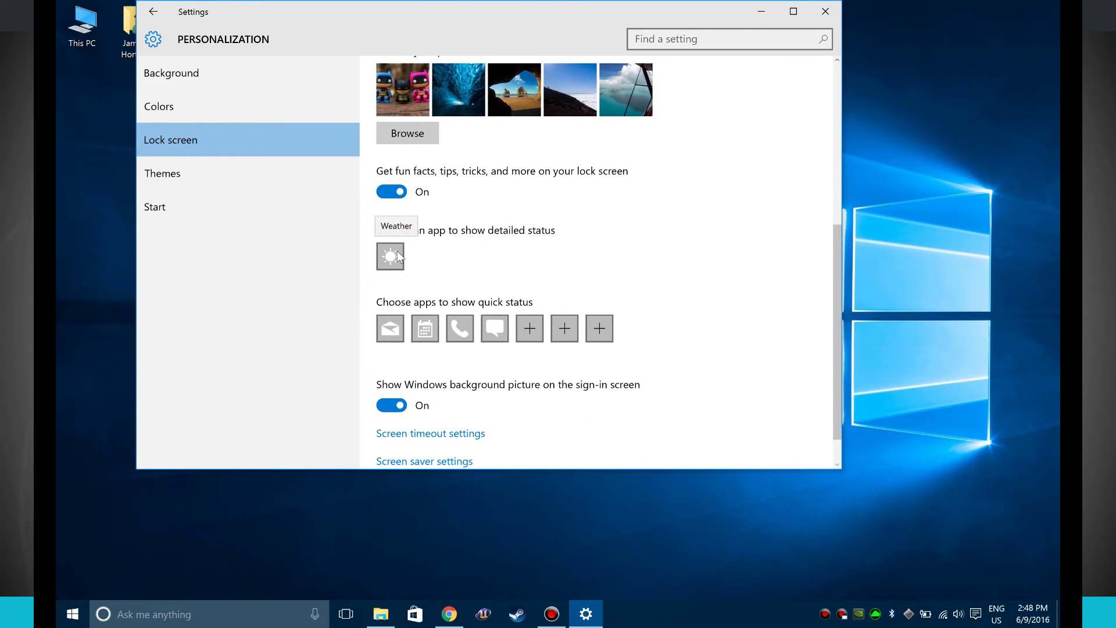
pyautogui.scroll(5, 397, 259)
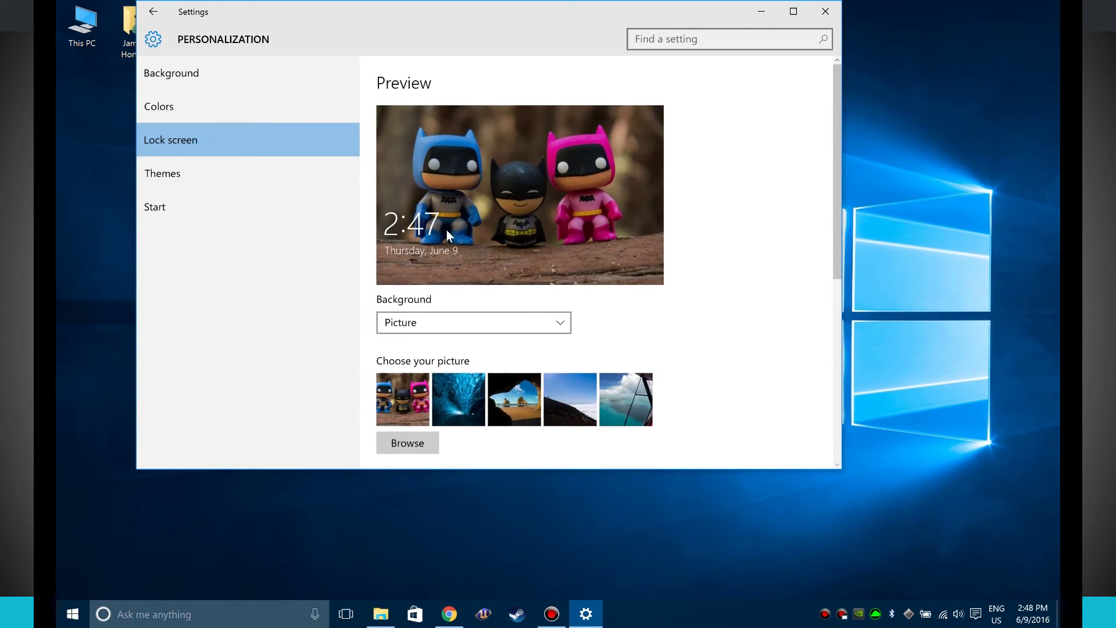
pyautogui.scroll(-4, 478, 320)
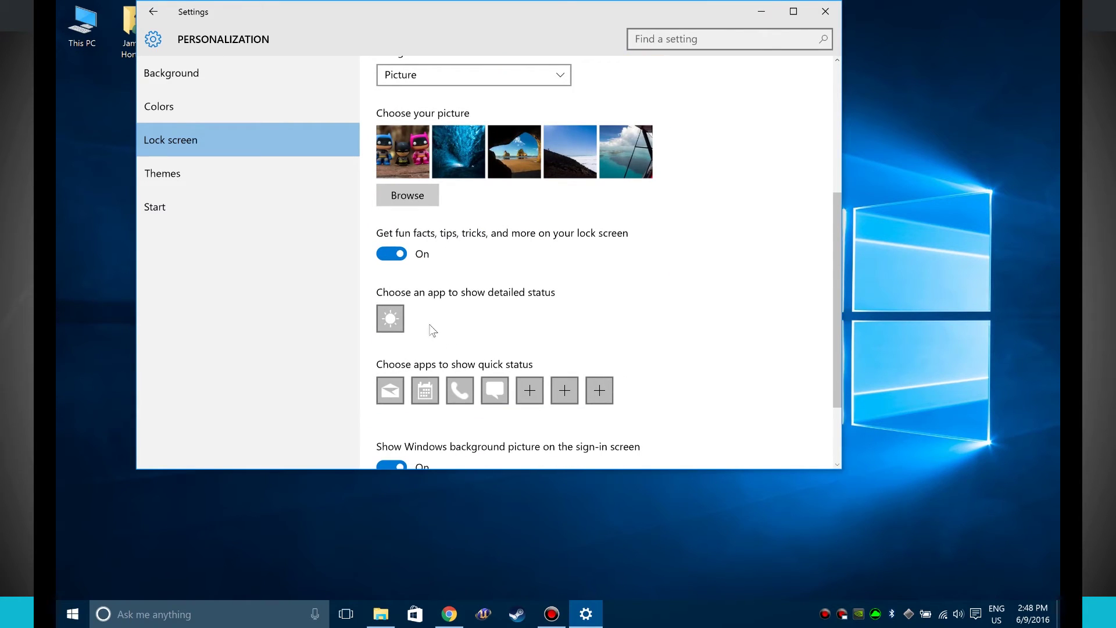
pyautogui.click(396, 321)
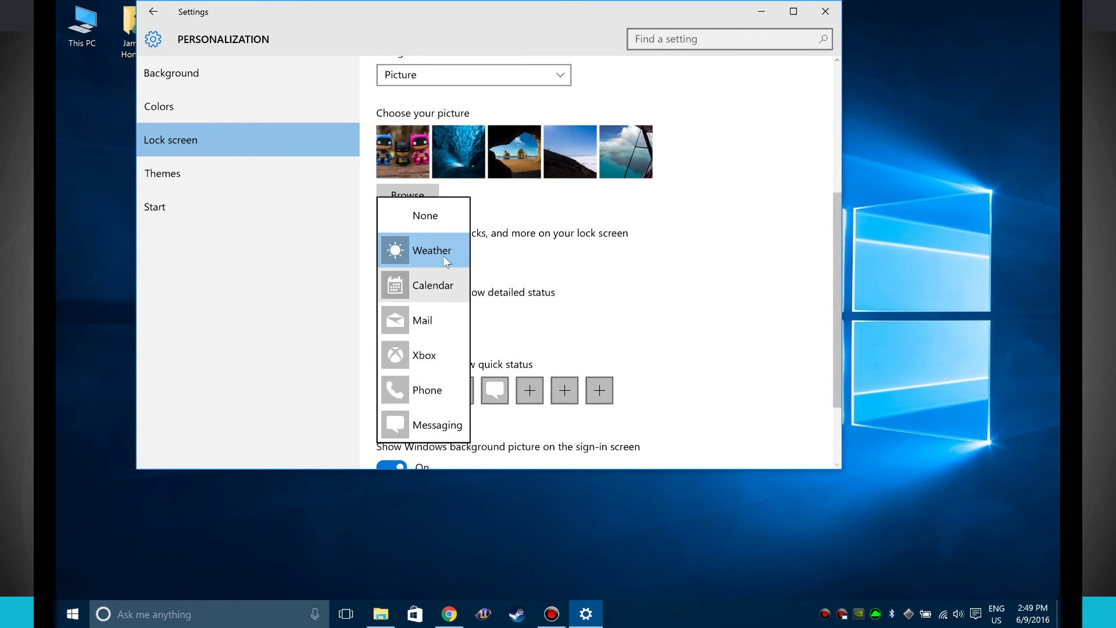
pyautogui.click(635, 303)
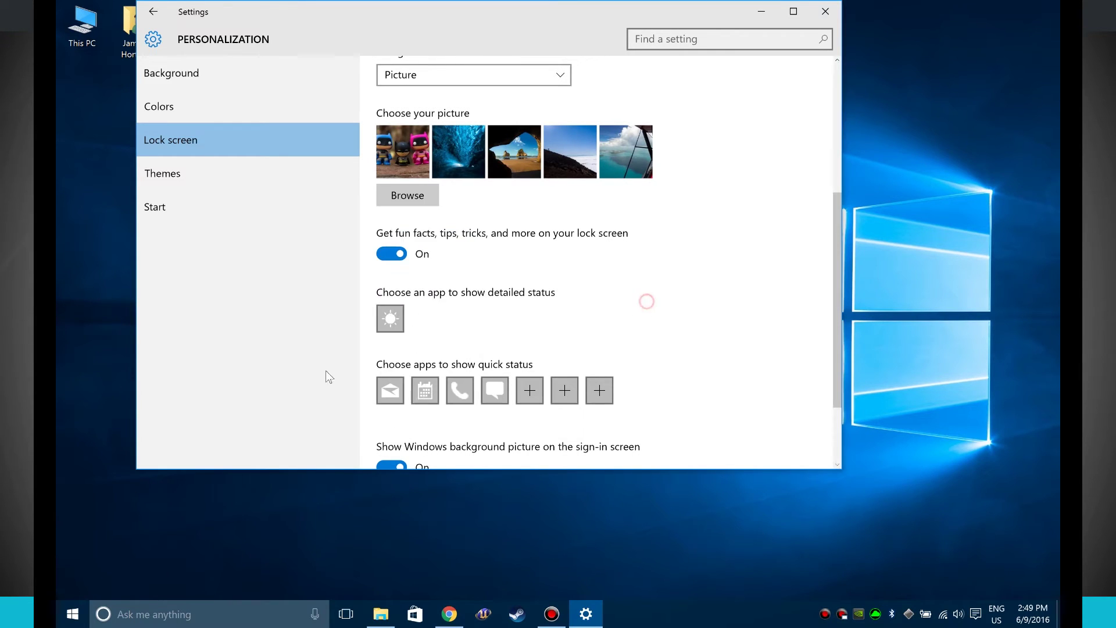
# Check the Mail, Calendar, Phone and Messaging quick-status slots, leaving them unchanged
pyautogui.click(385, 387)
pyautogui.click(548, 332)
pyautogui.click(425, 390)
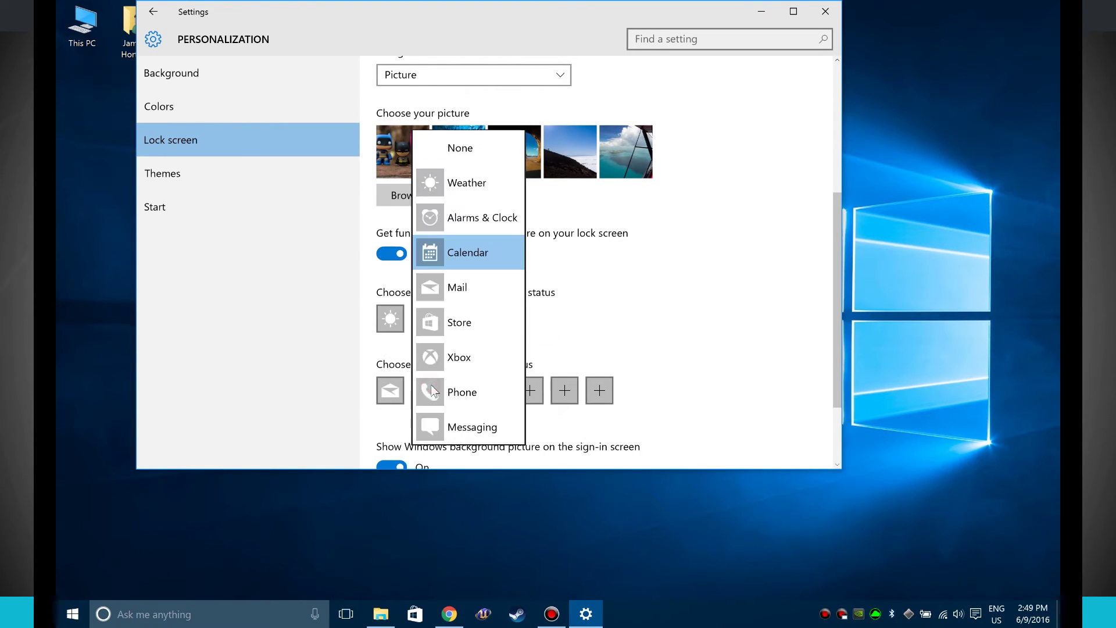
pyautogui.click(566, 306)
pyautogui.click(460, 386)
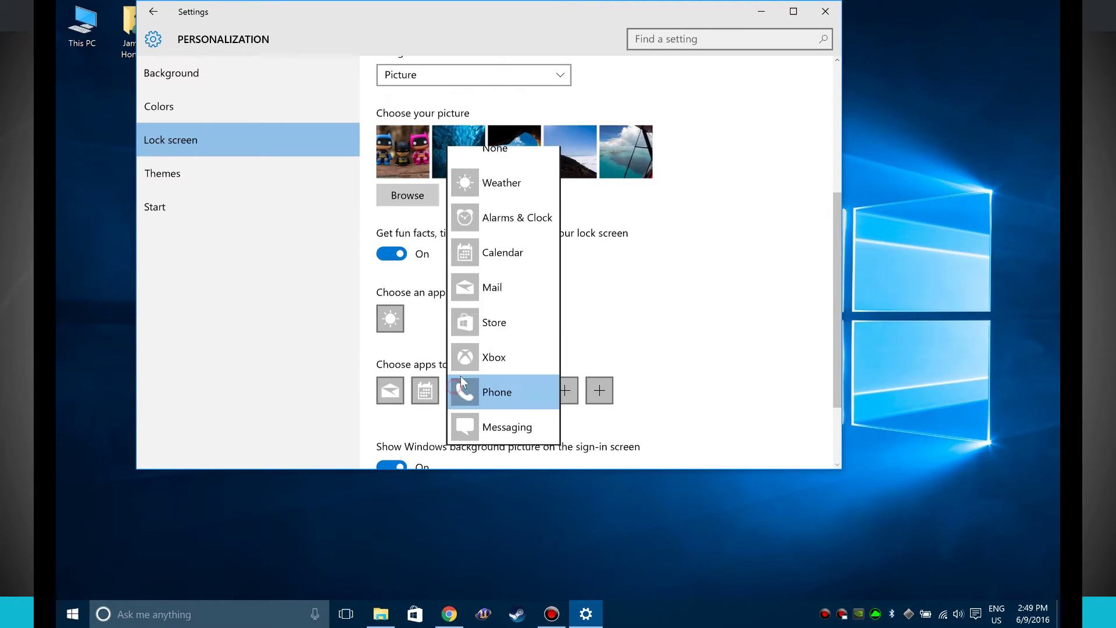
pyautogui.click(605, 319)
pyautogui.click(494, 390)
pyautogui.click(612, 303)
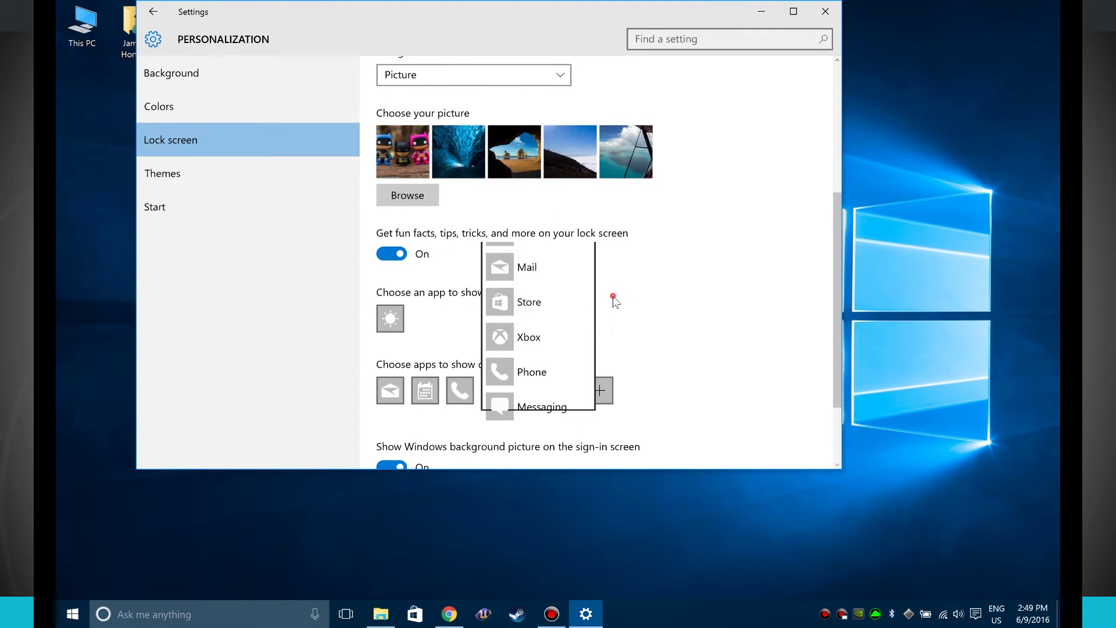
# Add Alarms & Clock and Xbox to the quick-status apps on the lock screen
pyautogui.click(529, 391)
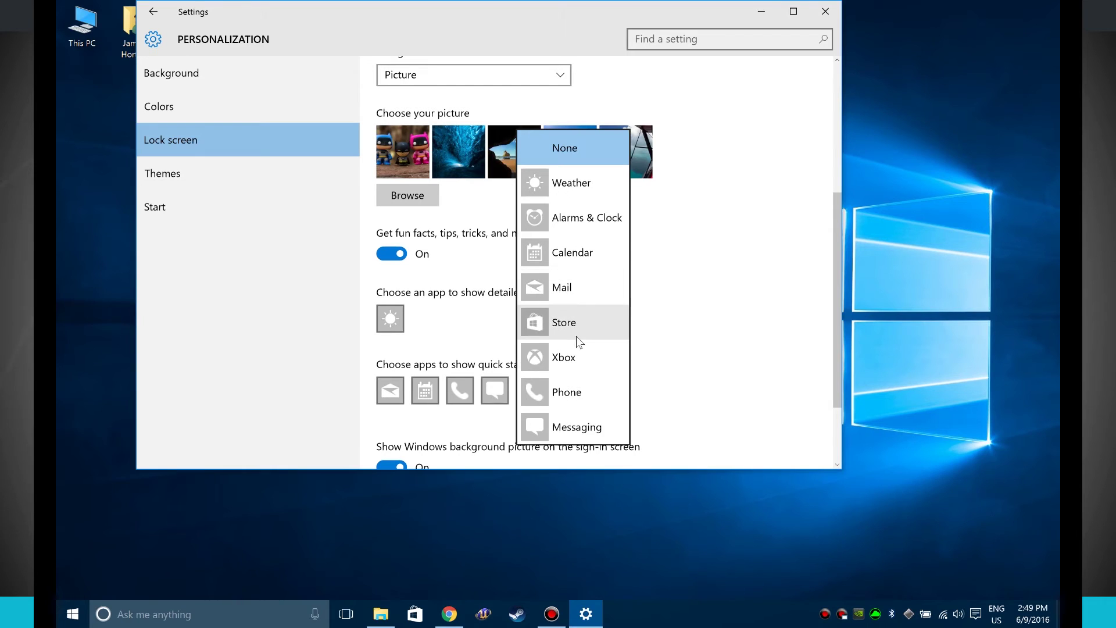
pyautogui.click(593, 216)
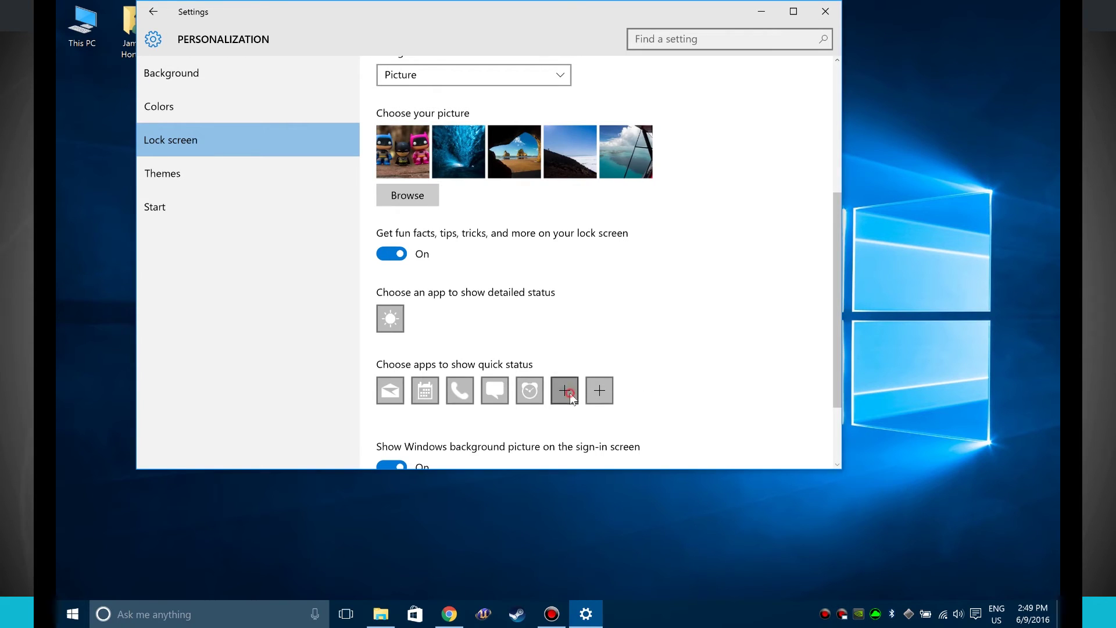
pyautogui.click(569, 393)
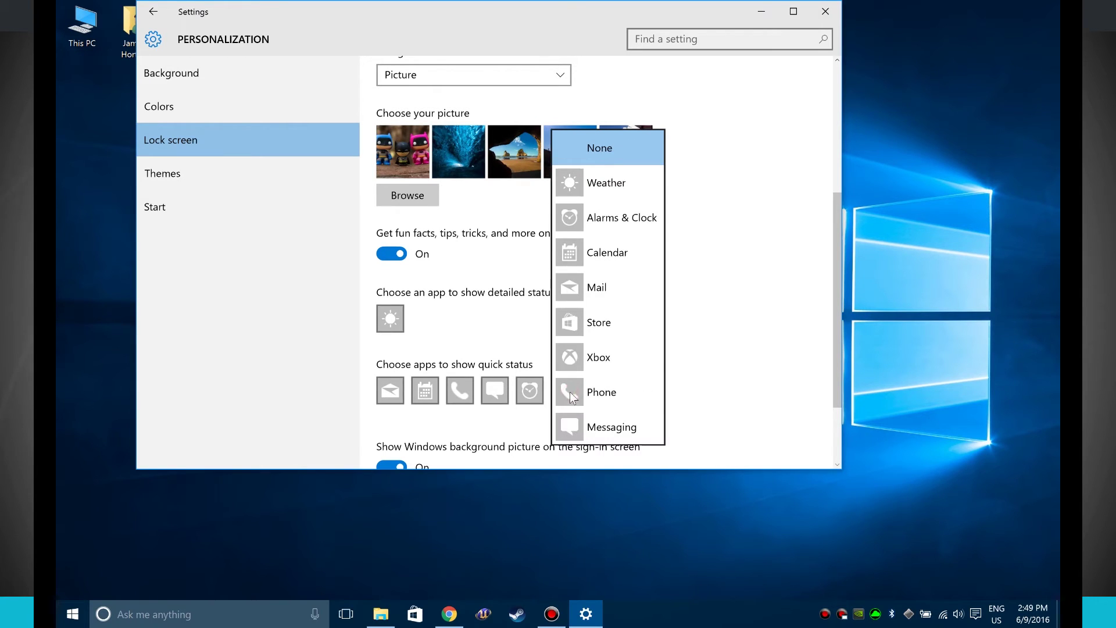
pyautogui.click(621, 357)
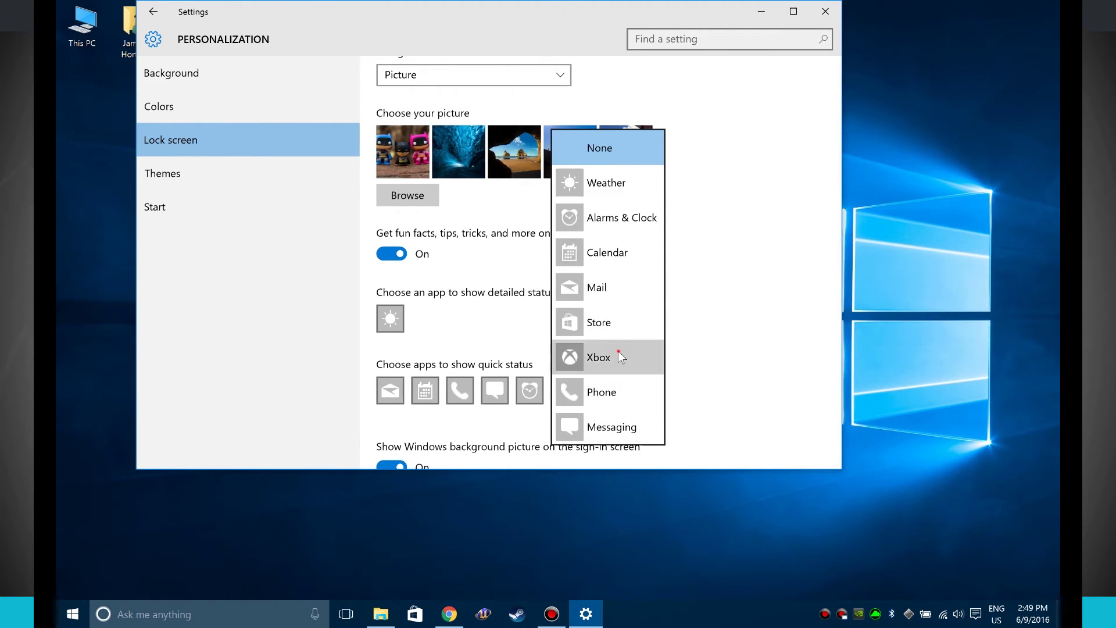
pyautogui.click(609, 396)
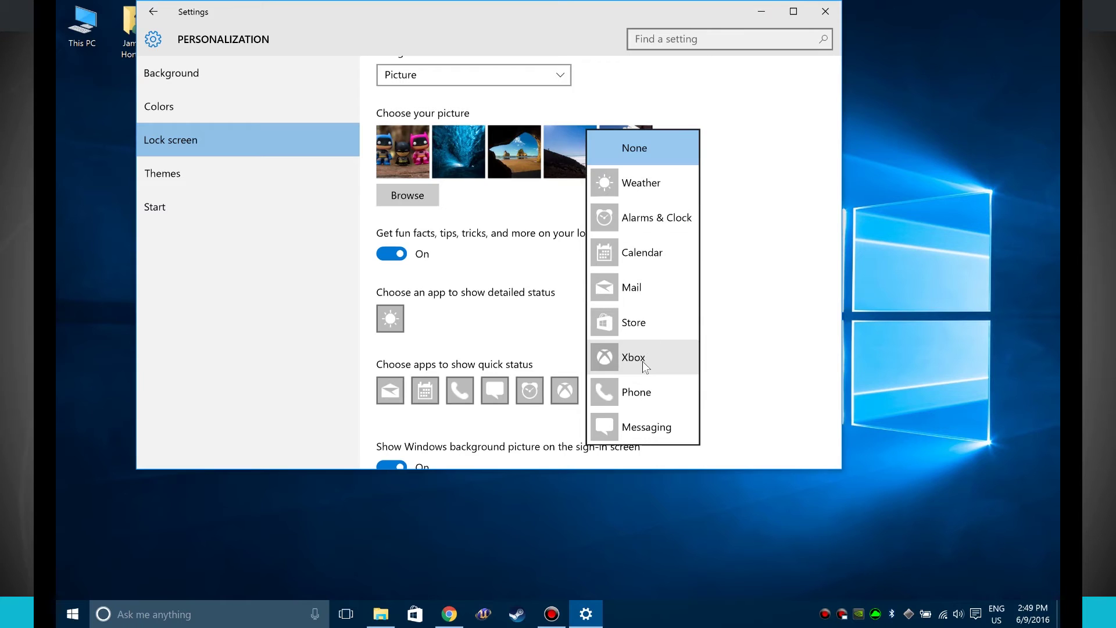
pyautogui.click(741, 221)
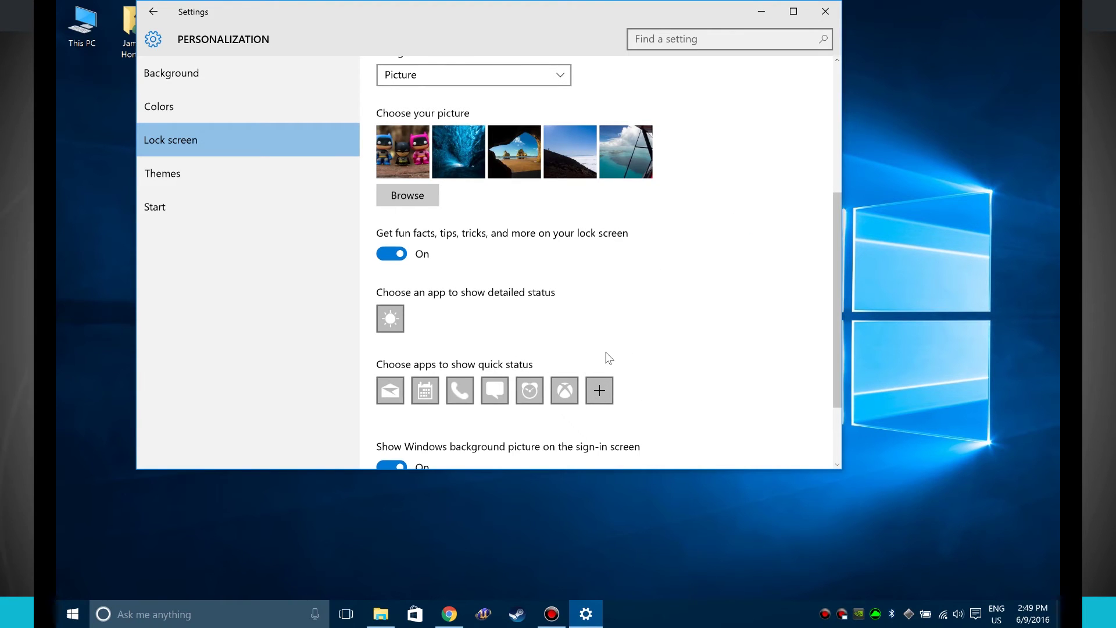
pyautogui.scroll(-3, 608, 357)
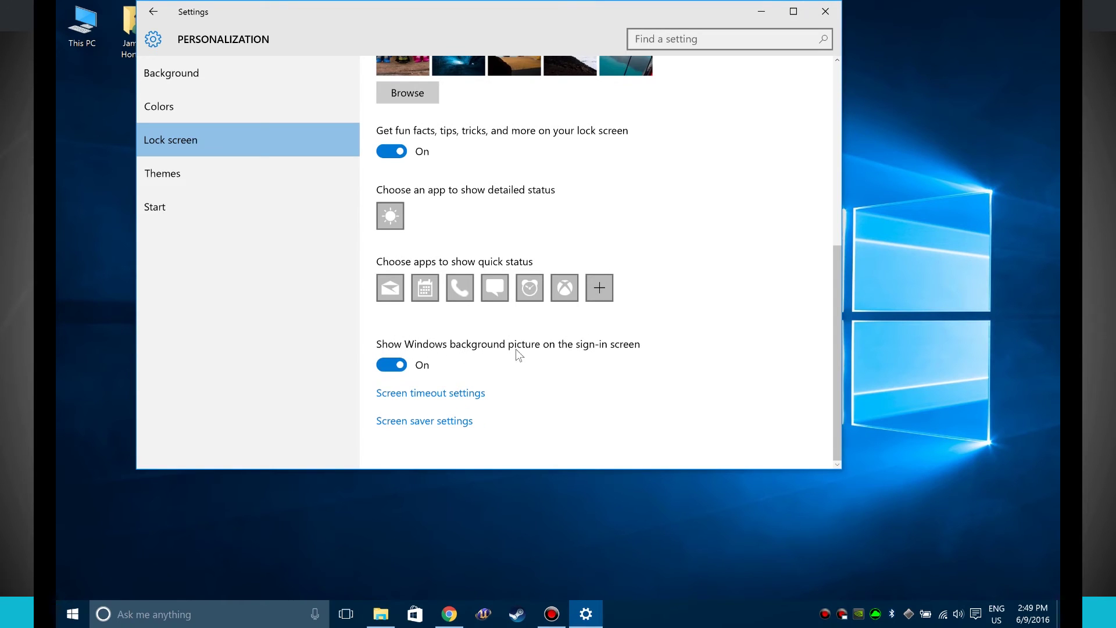
# Turn off the Windows background picture on the sign-in screen and preview the lock screen with Win+L
pyautogui.click(400, 365)
pyautogui.scroll(10, 558, 378)
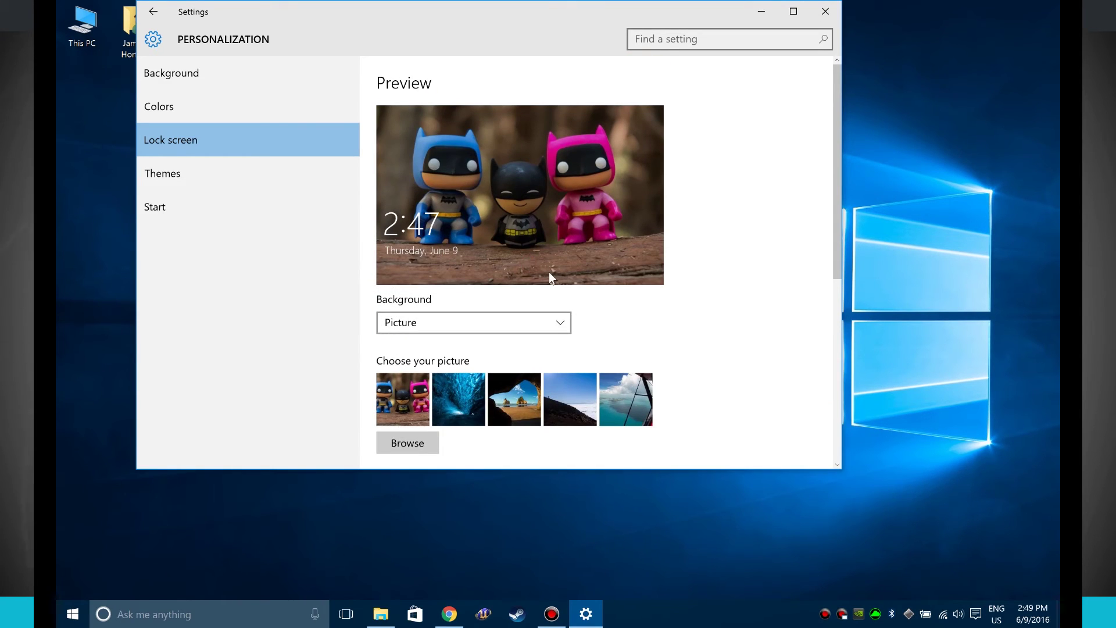
pyautogui.press('super+l')
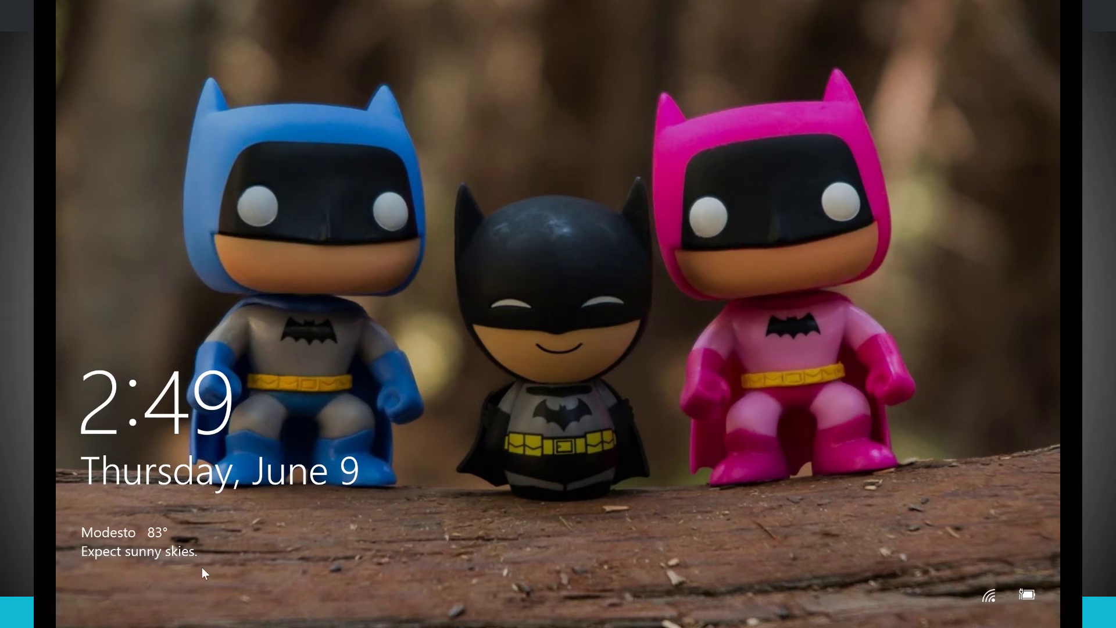
pyautogui.click(591, 265)
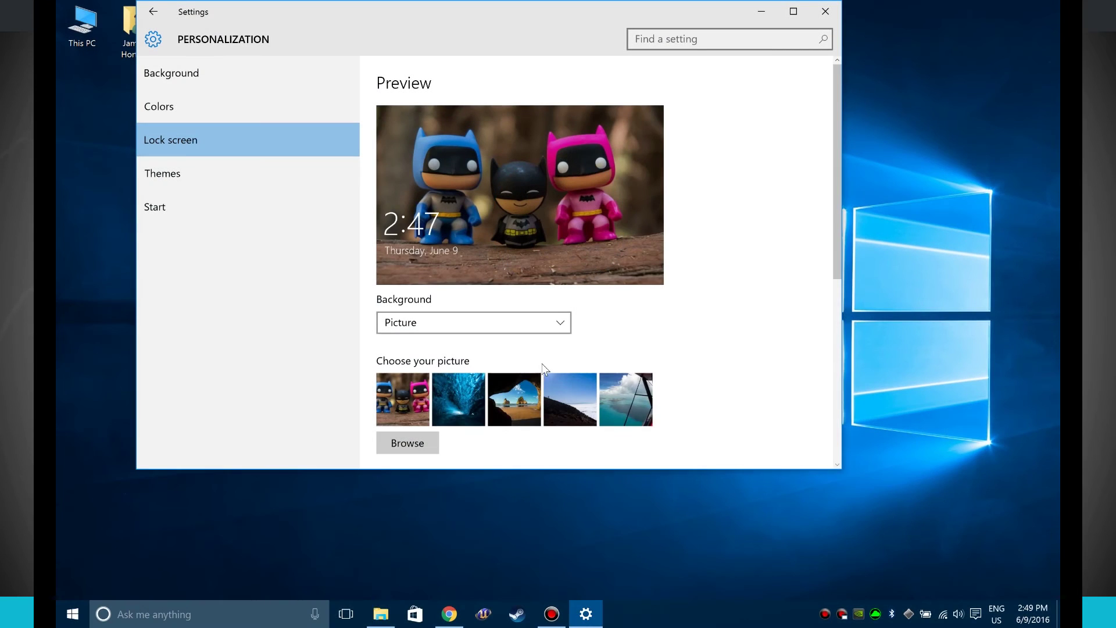
pyautogui.scroll(-5, 542, 361)
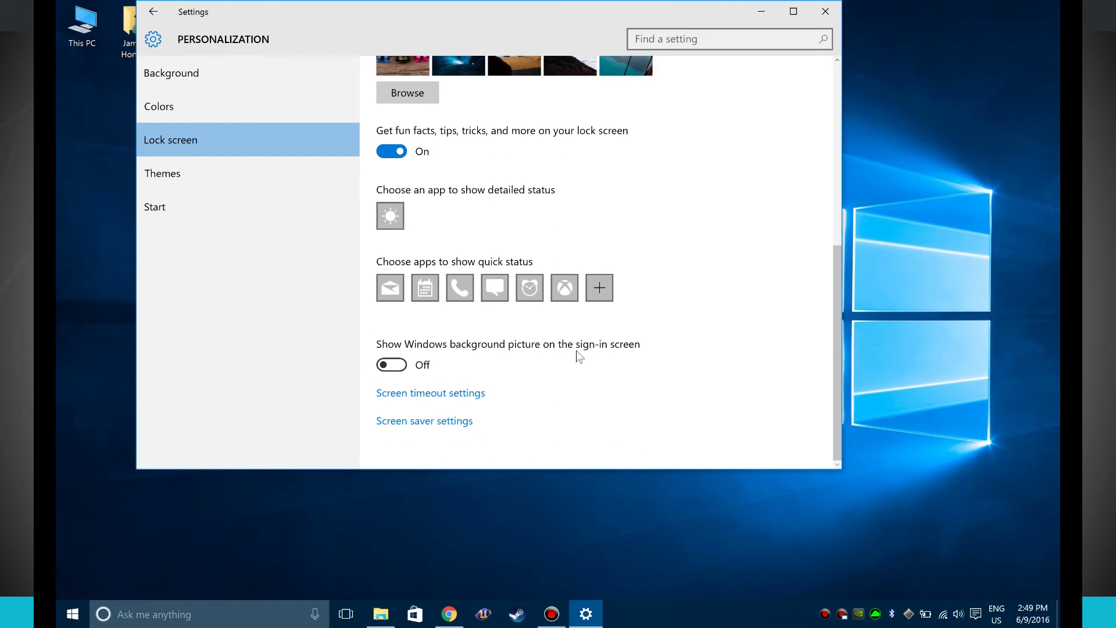
pyautogui.click(193, 74)
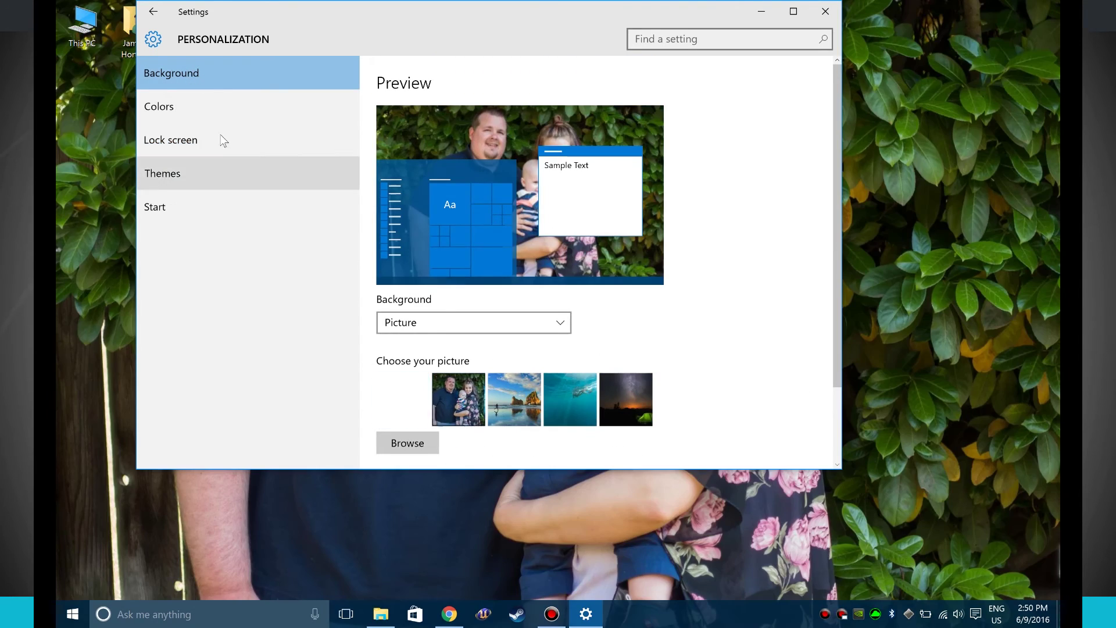
# Turn the sign-in screen background picture back on and check the sign-in screen
pyautogui.click(241, 139)
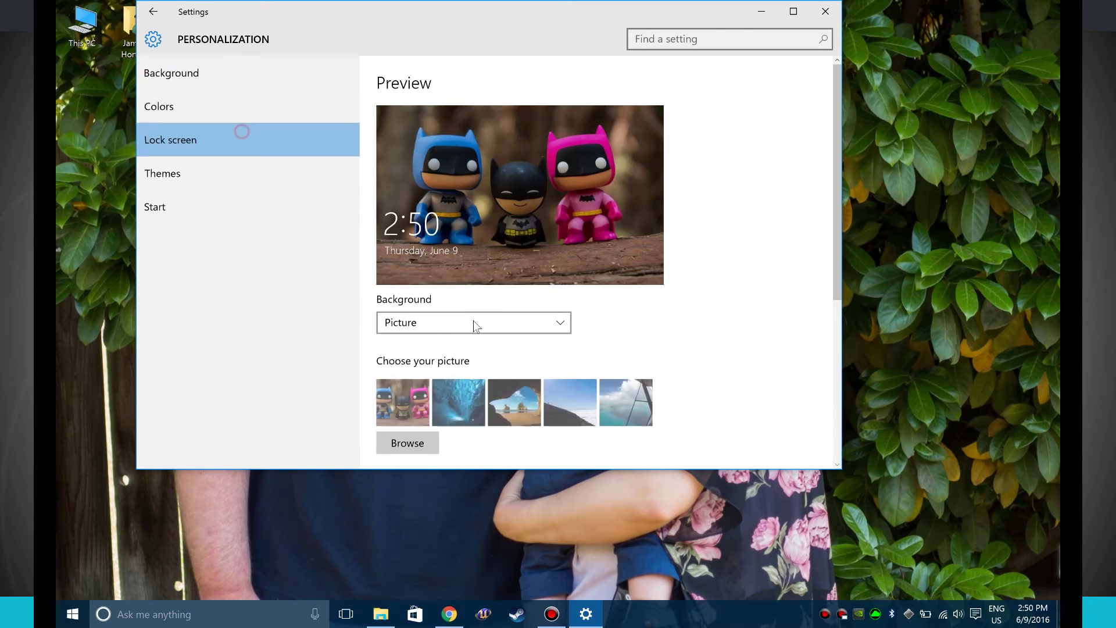
pyautogui.scroll(-5, 518, 366)
pyautogui.click(390, 365)
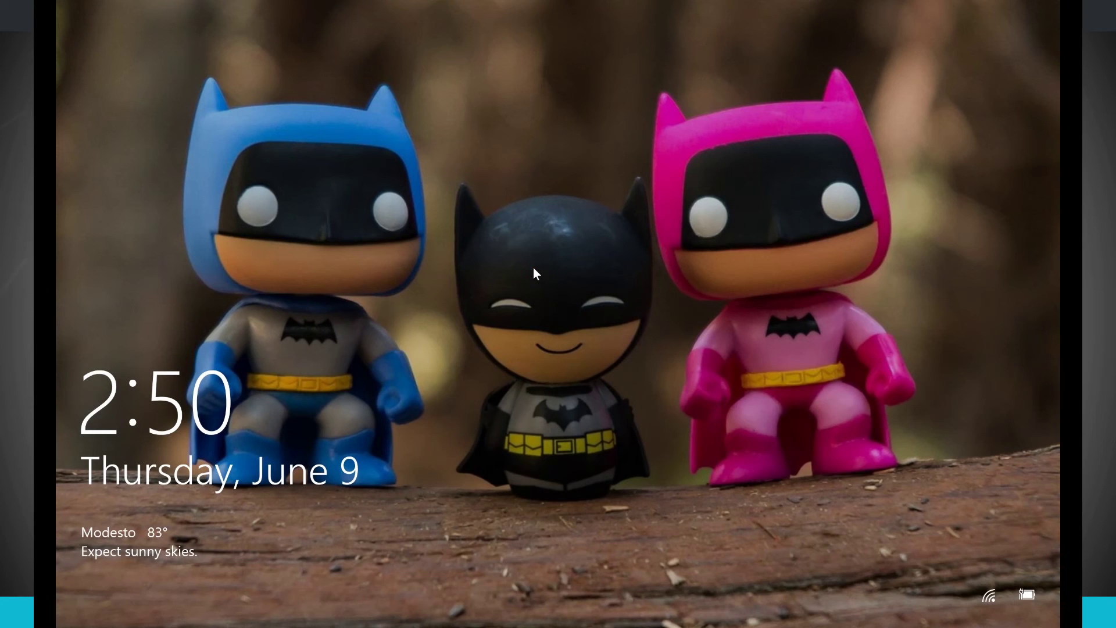
pyautogui.click(534, 273)
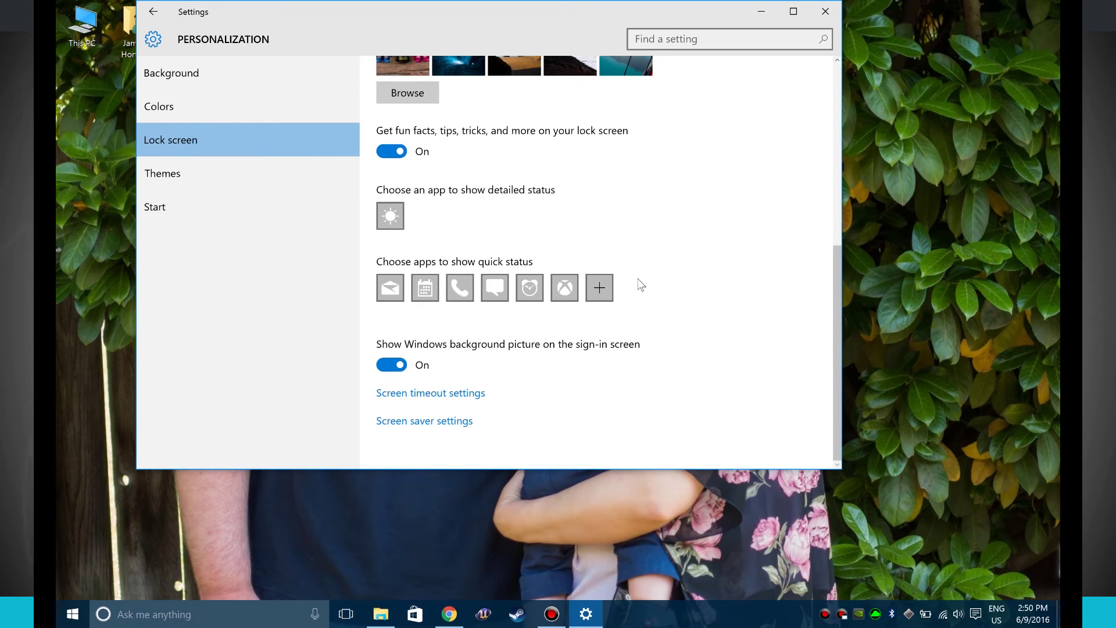
# Set the desktop wallpaper to the default Windows picture
pyautogui.click(172, 80)
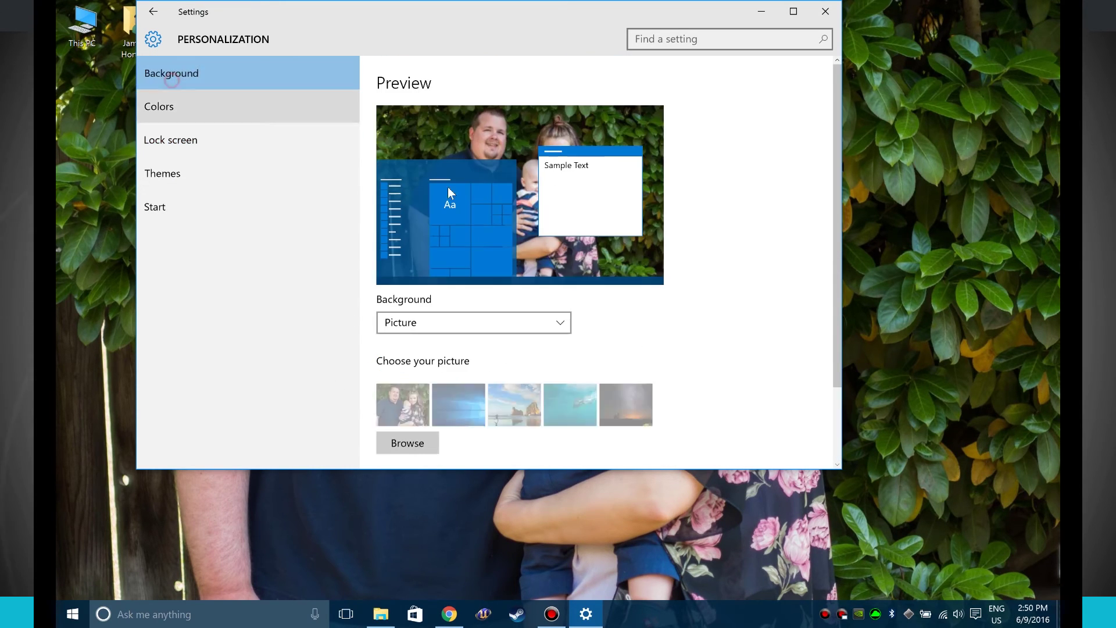
pyautogui.click(458, 400)
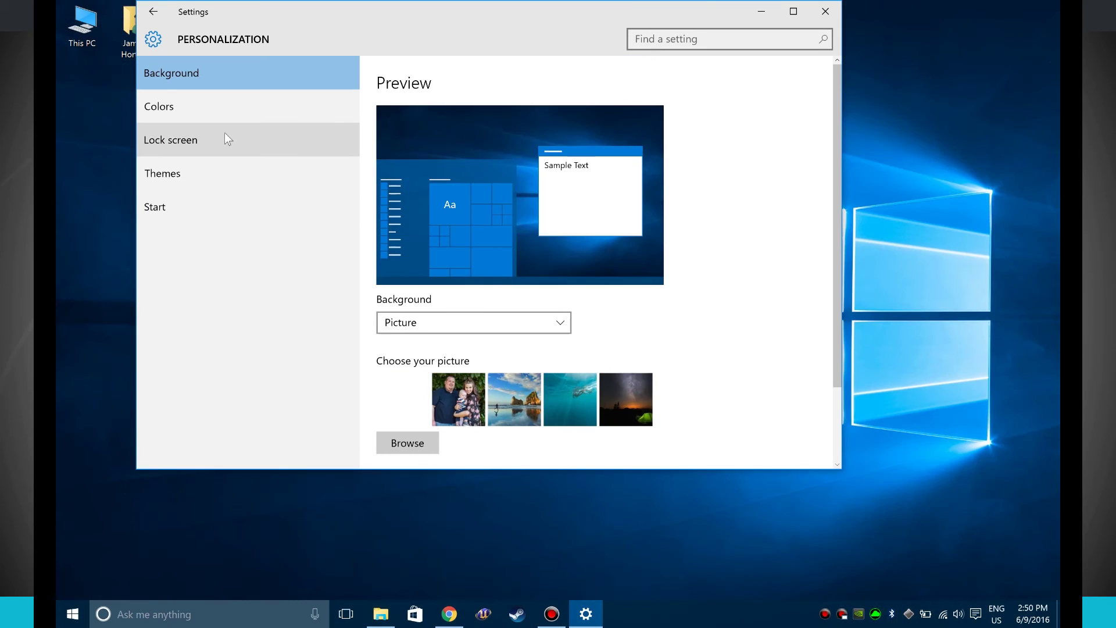
pyautogui.click(225, 133)
# Look over Screen Saver Settings, set to (None) with a 10-minute wait, without changing anything
pyautogui.scroll(-5, 422, 299)
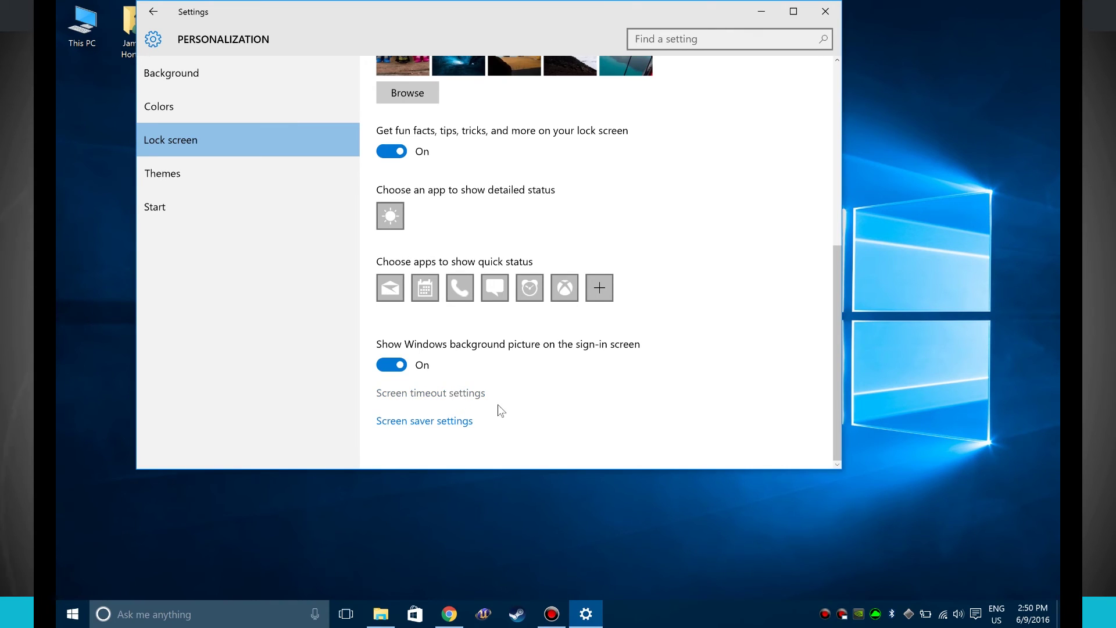
pyautogui.click(451, 425)
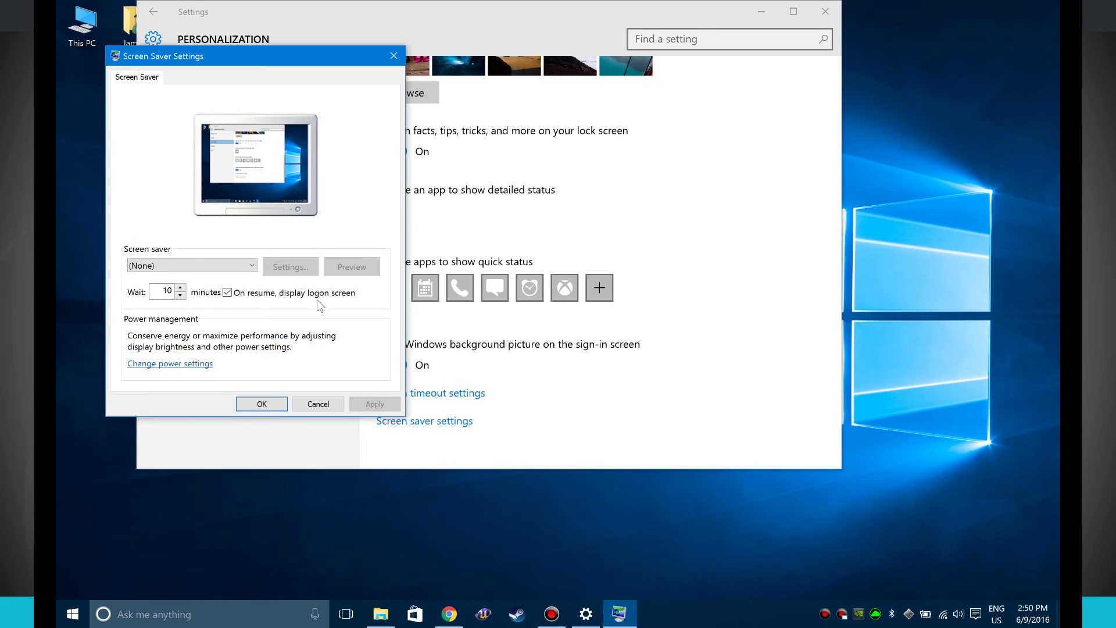
pyautogui.click(394, 56)
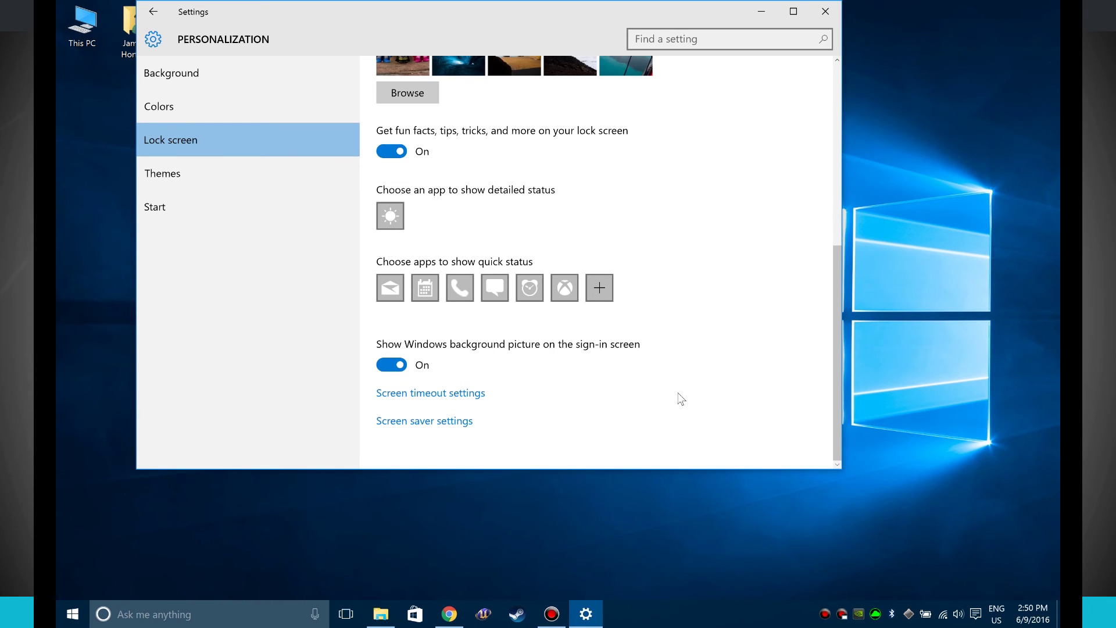
pyautogui.scroll(5, 681, 398)
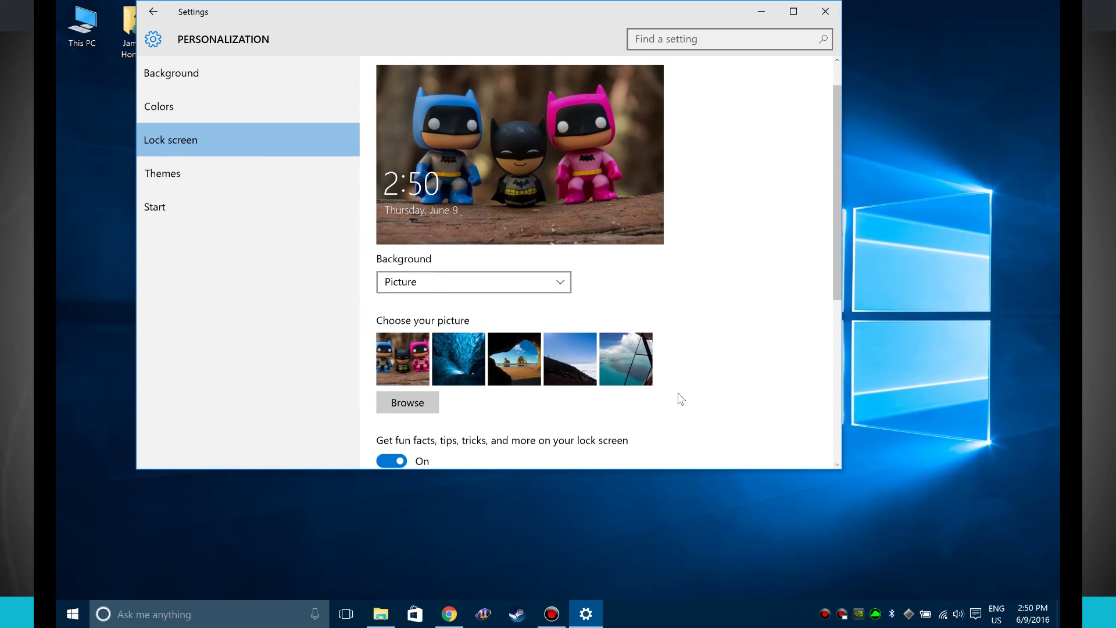
pyautogui.scroll(-5, 681, 398)
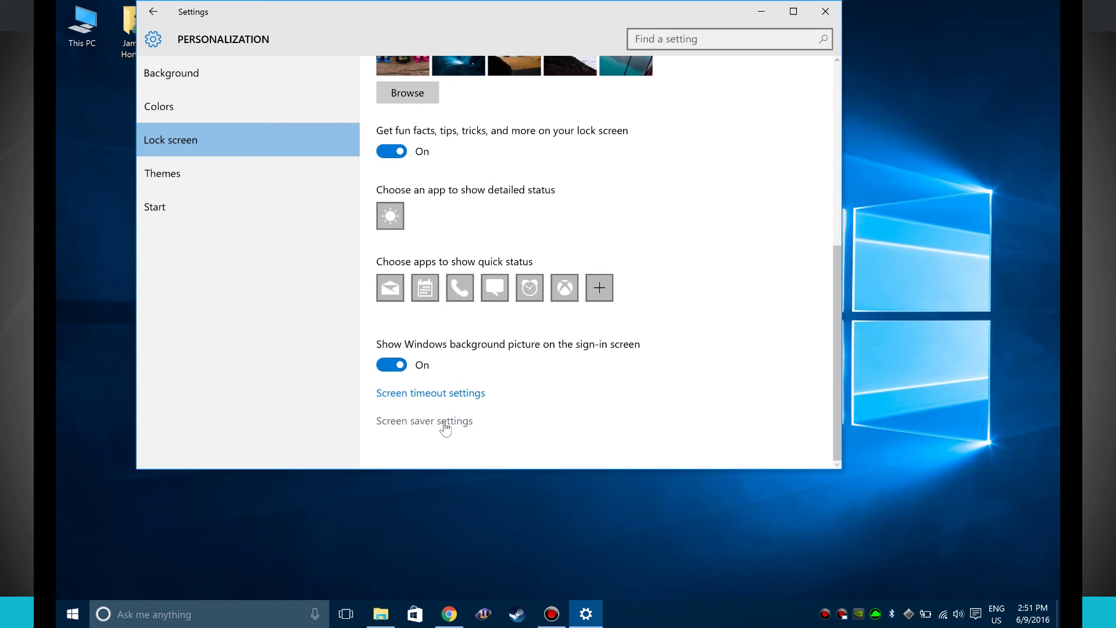
pyautogui.click(445, 425)
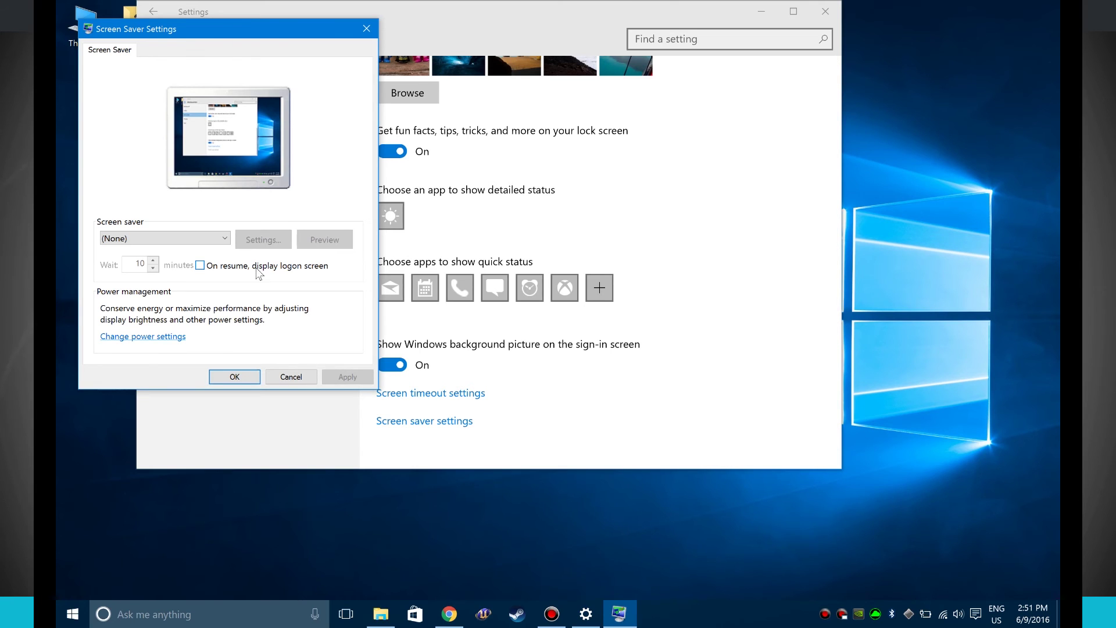
pyautogui.click(368, 28)
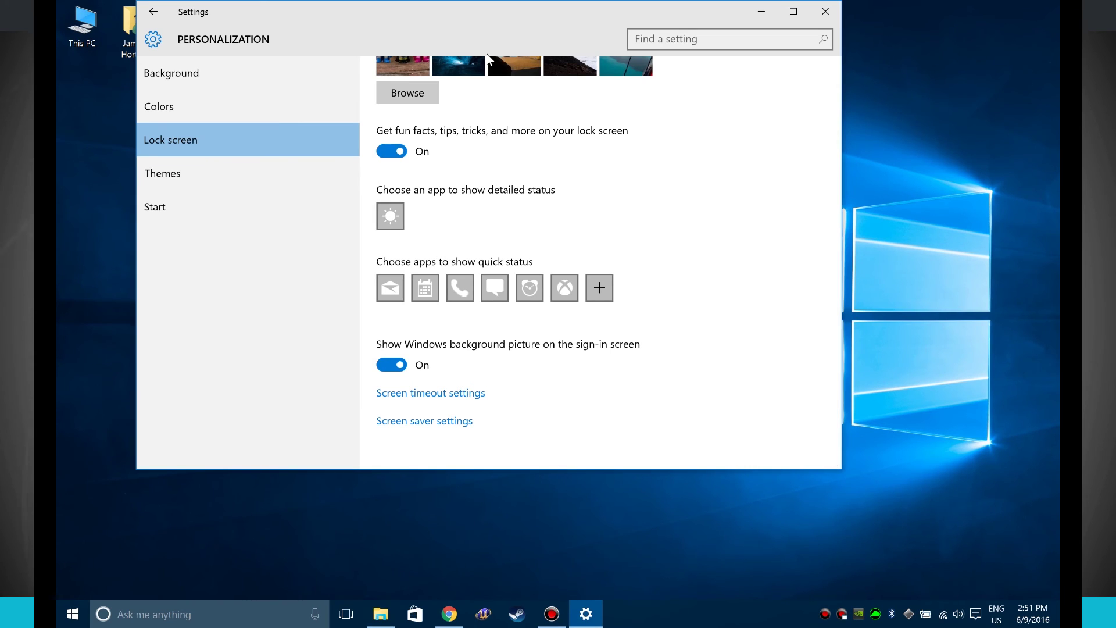
pyautogui.press('super')
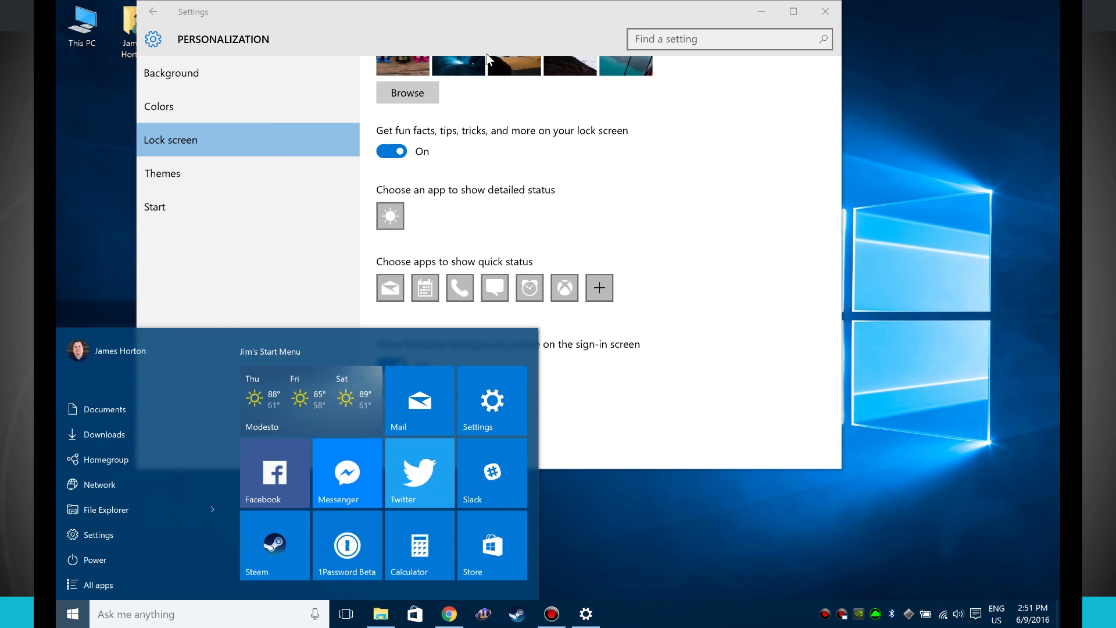
pyautogui.press('super+l')
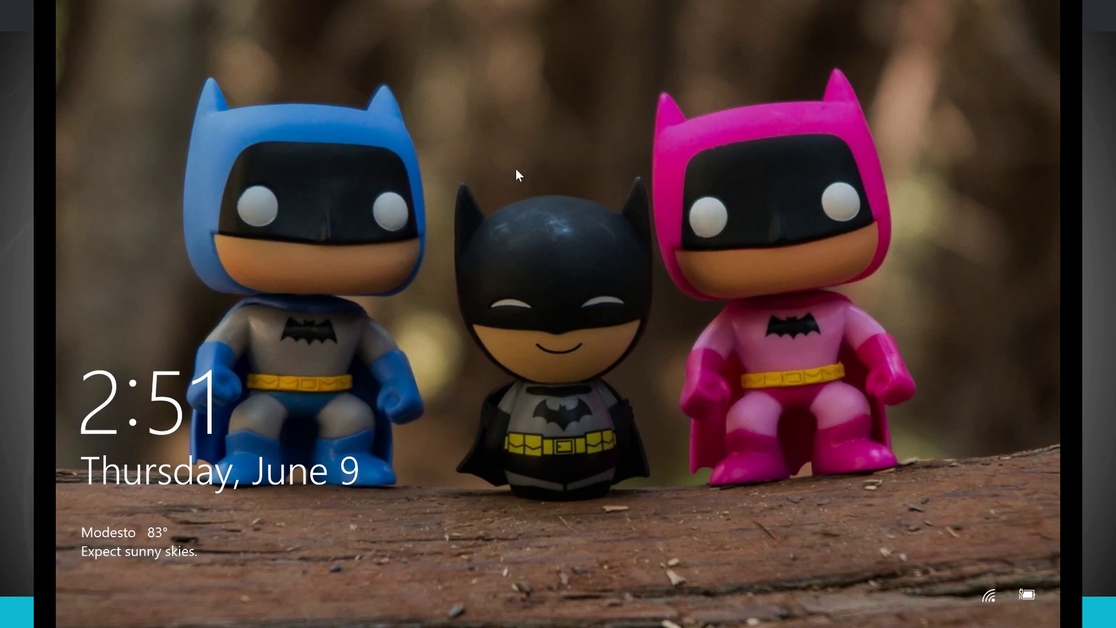
pyautogui.click(518, 174)
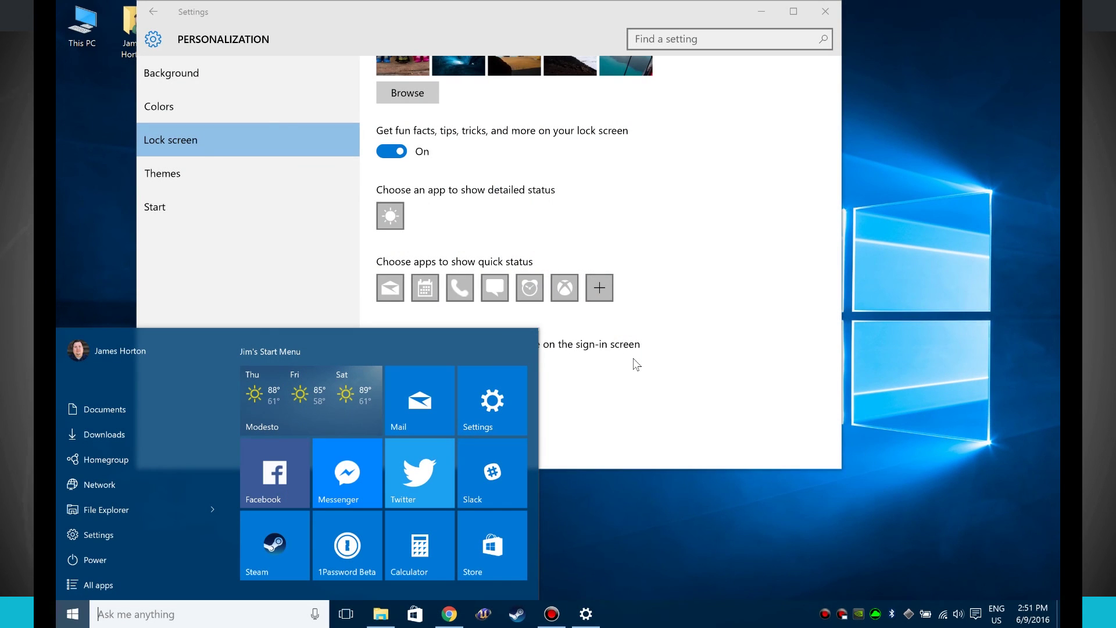
pyautogui.click(737, 308)
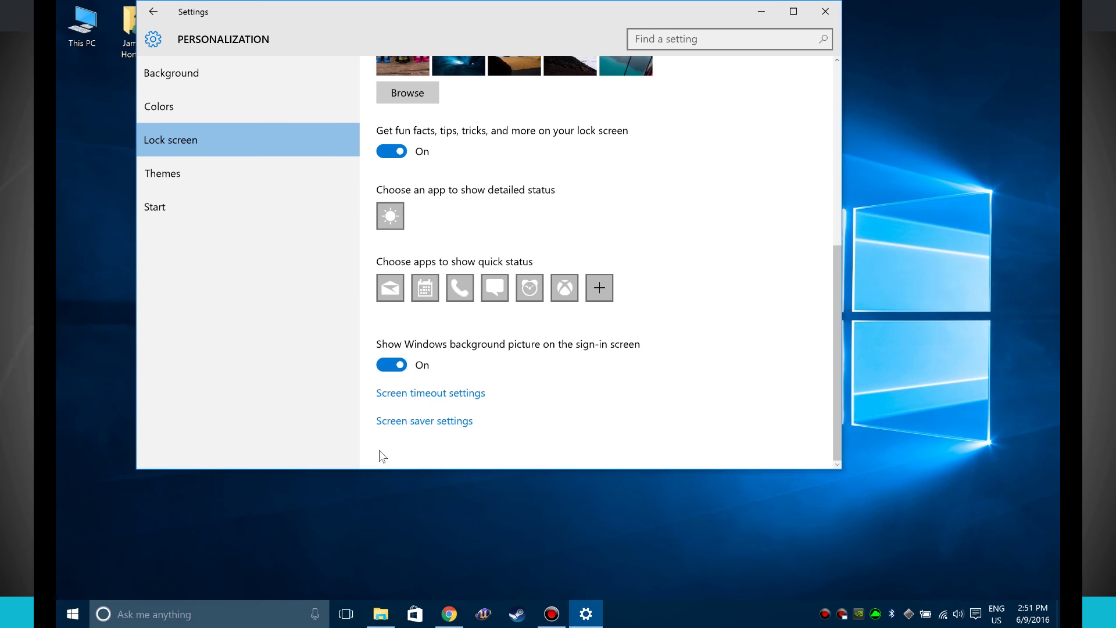
# Tick 'On resume, display logon screen' in Screen Saver Settings and confirm with OK
pyautogui.click(423, 423)
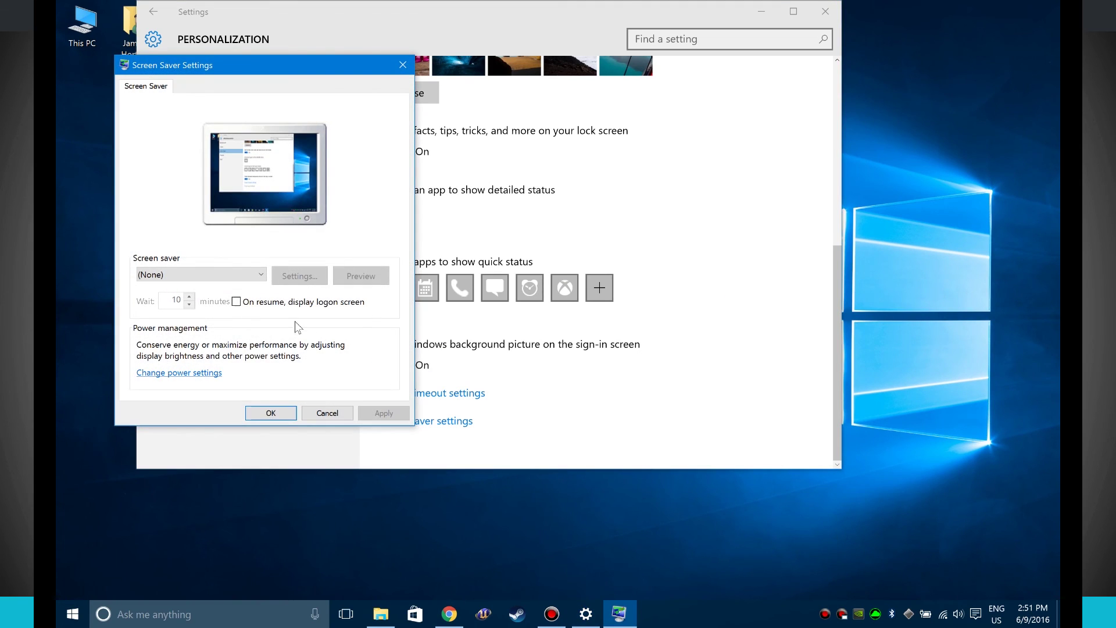
pyautogui.click(236, 301)
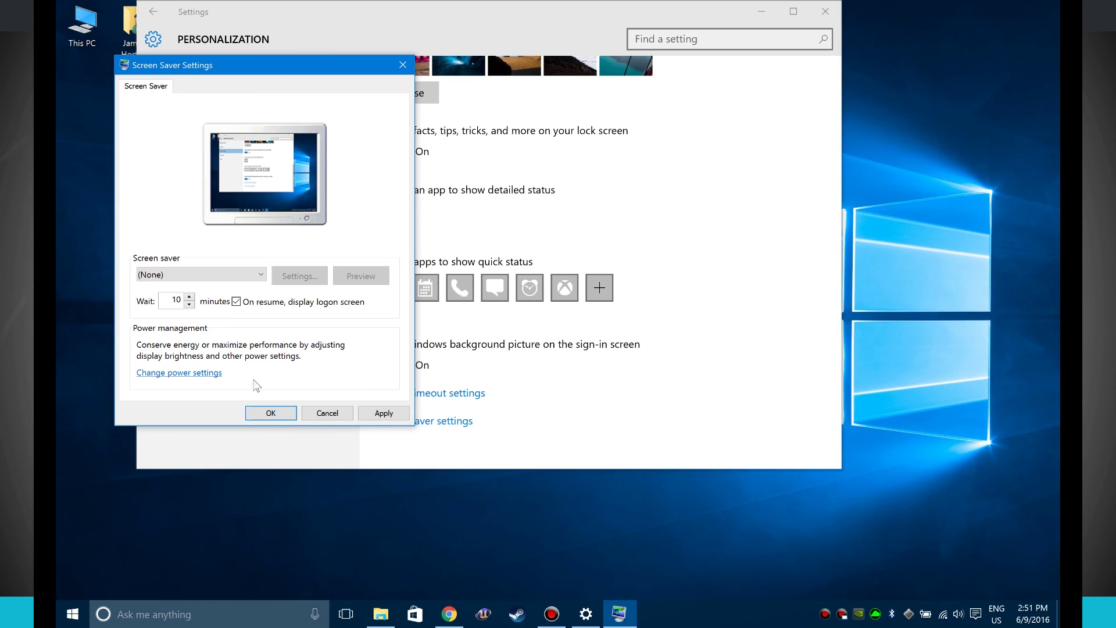
pyautogui.click(270, 414)
pyautogui.scroll(10, 643, 353)
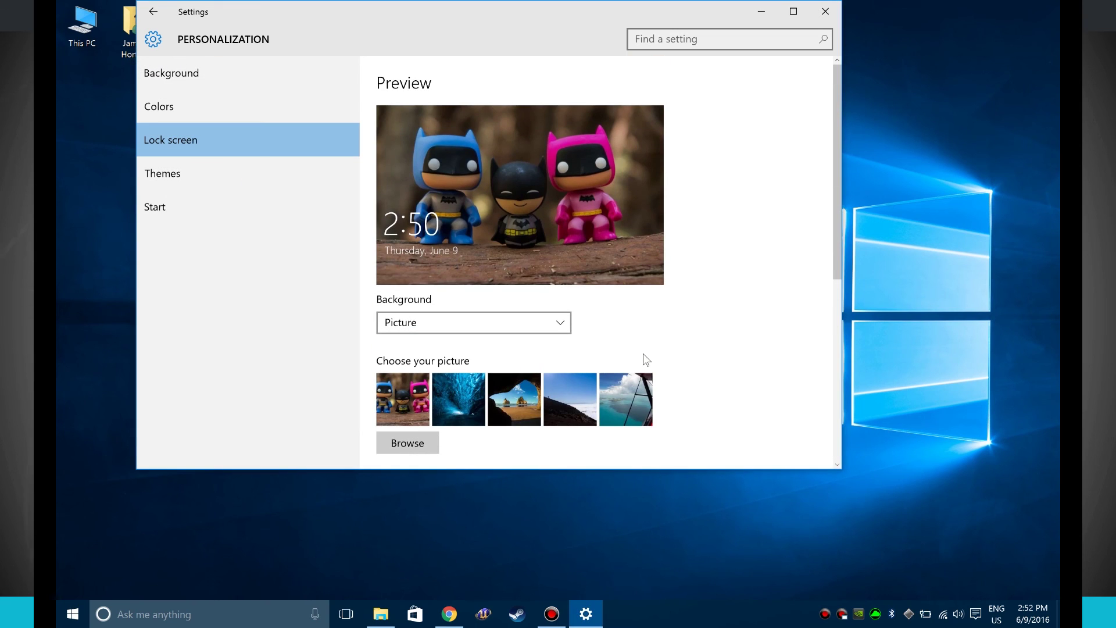